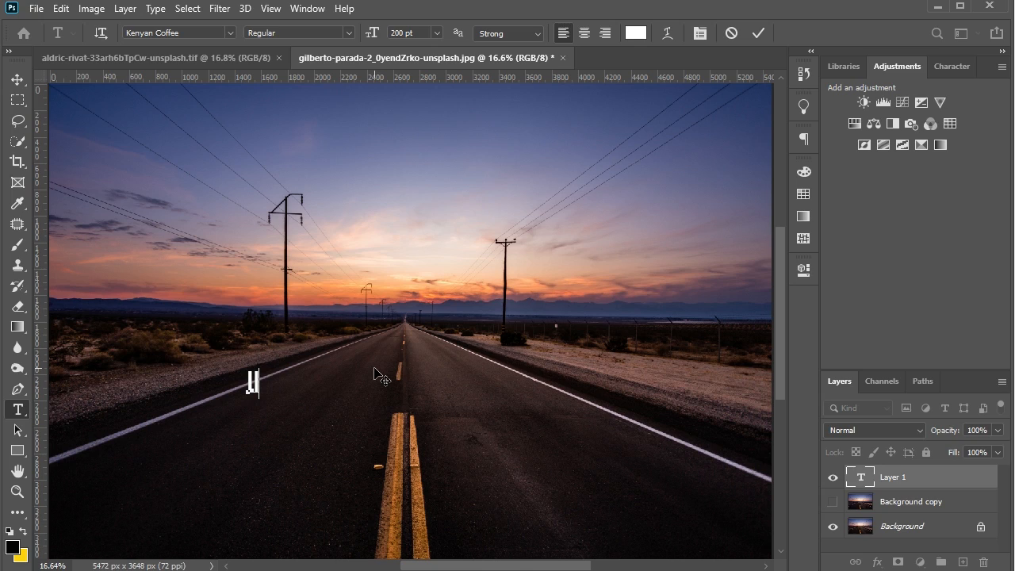
- Complete the white 200 pt Kenyan Coffee text as LIGHT over the road and commit it
type("GHT")
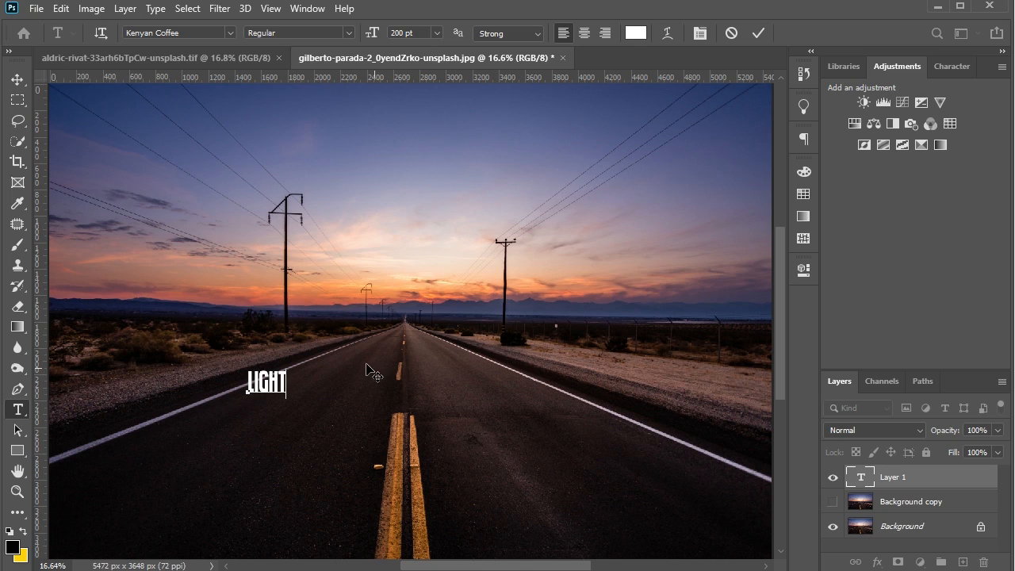
left_click(18, 79)
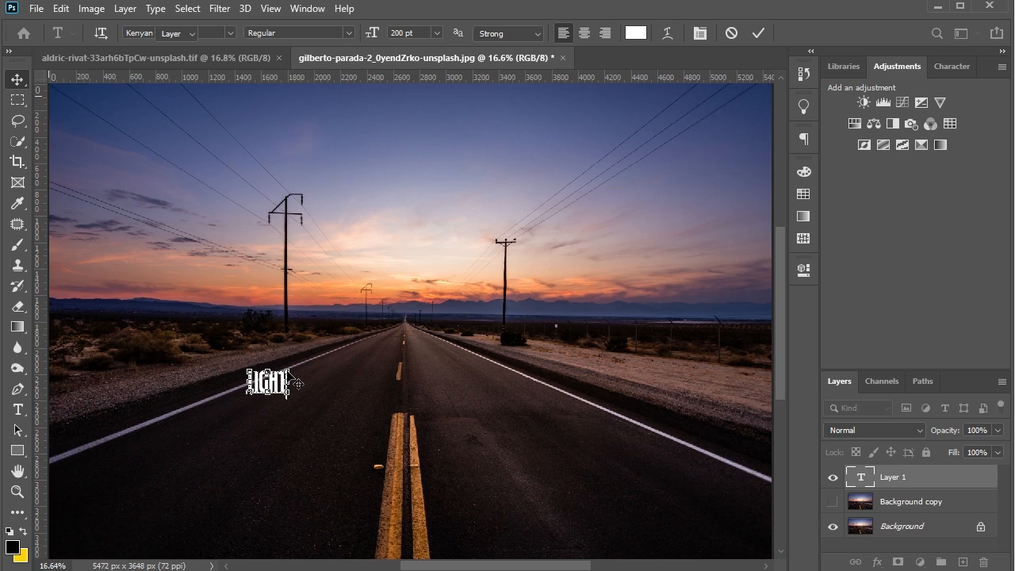
key("ctrl+Return")
key("v")
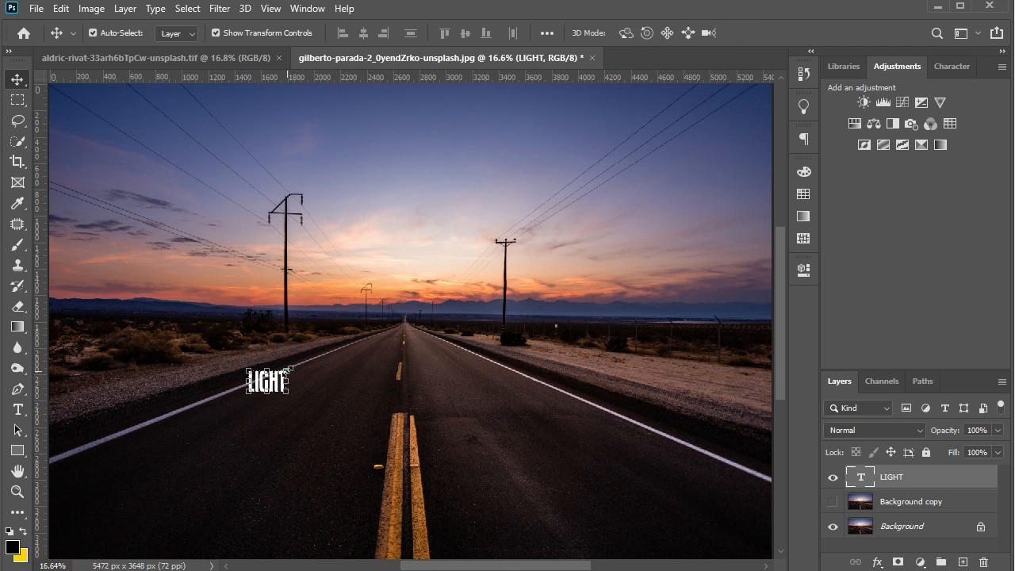
- Scale the LIGHT text up proportionally to about 741.5%, keeping it unrotated
left_click_drag(290, 370, 363, 307)
left_click_drag(451, 284, 447, 283)
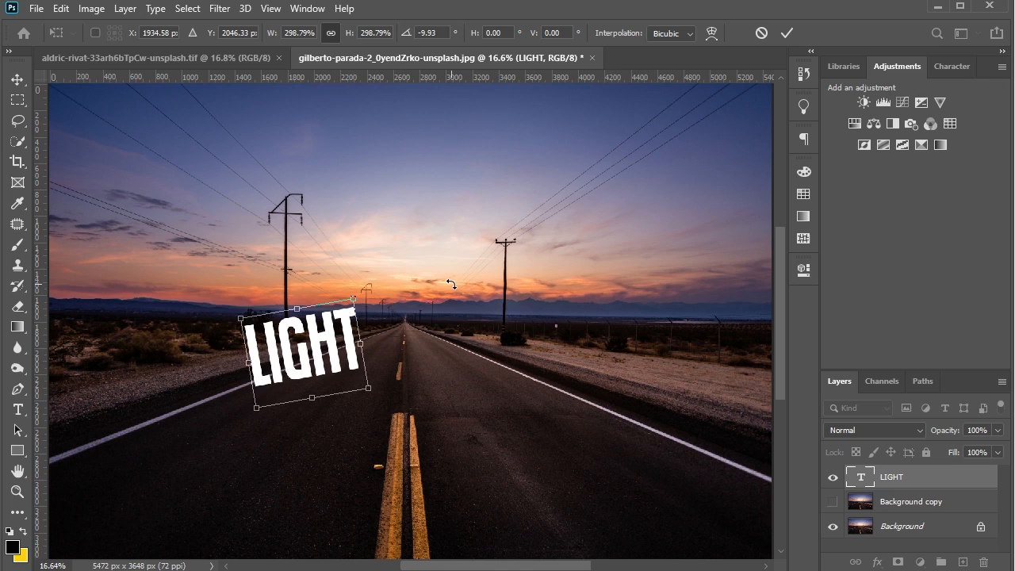
key("ctrl+z")
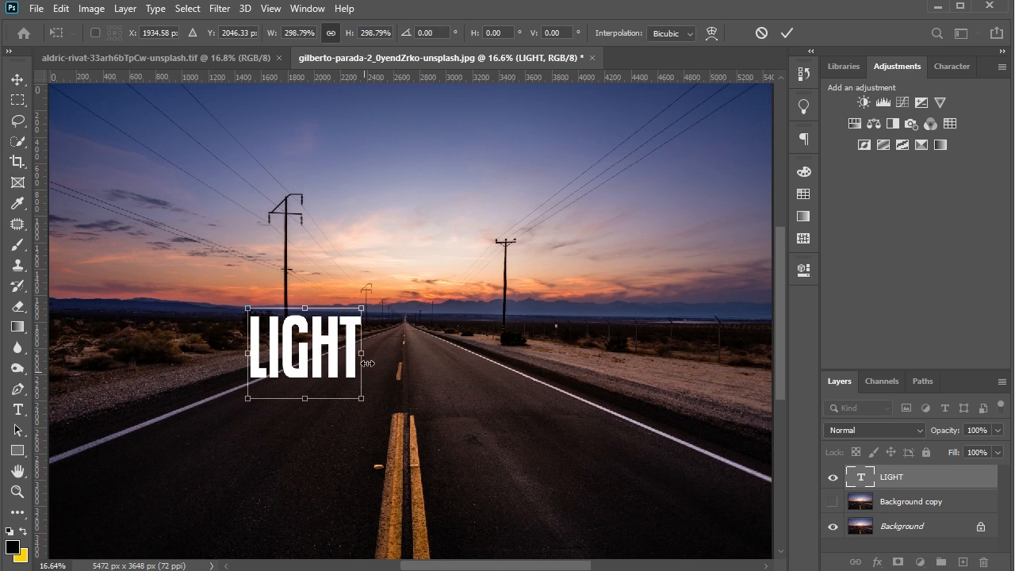
left_click_drag(370, 361, 540, 346)
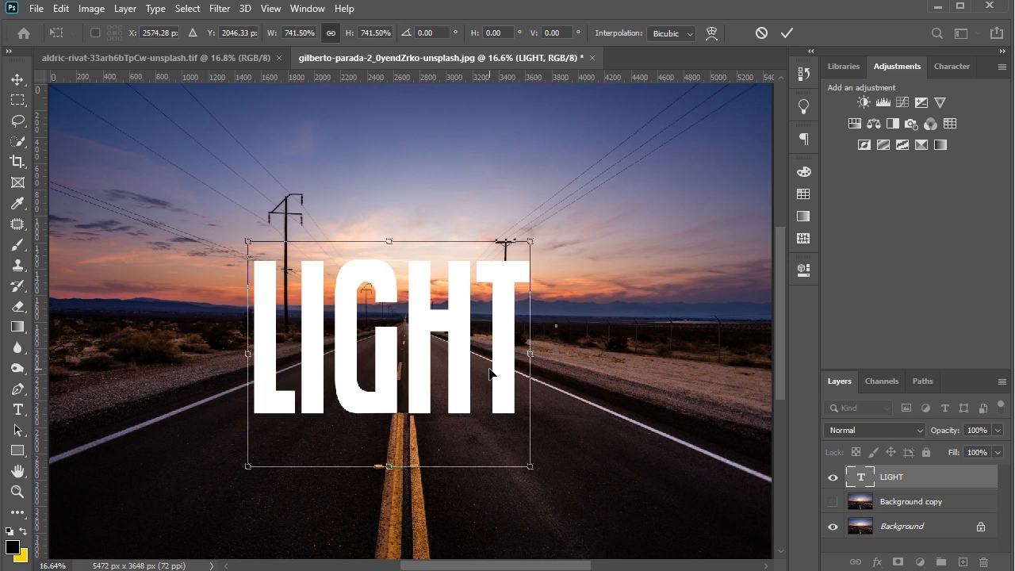
- Nudge the enlarged LIGHT text straight up to a Y position of about 1764 px
key("Up")
key("Up")
key("Up")
key("Up")
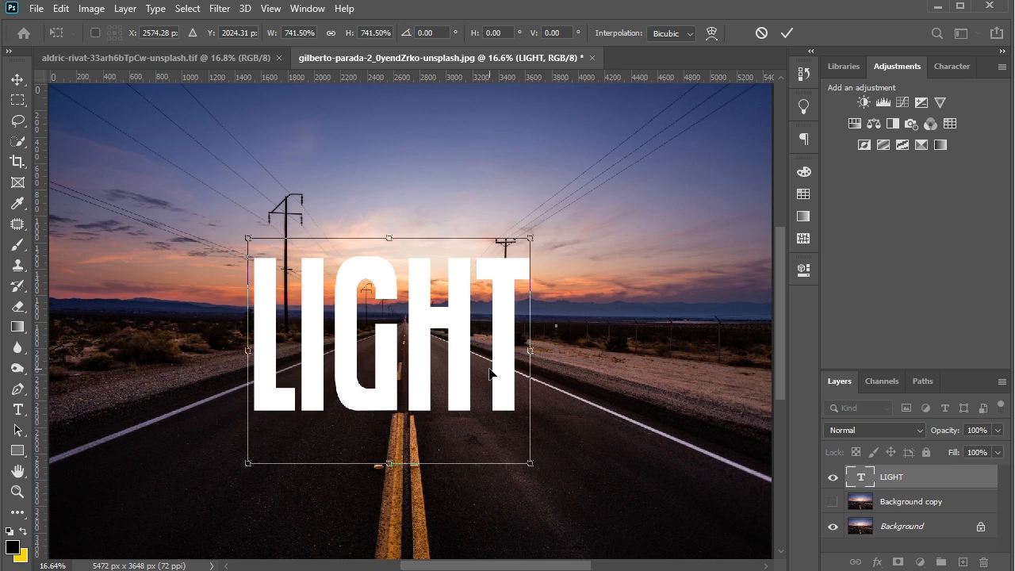
key("Up")
key("Up")
key("Up")
key("Up")
key("Up")
key("Up")
key("Up")
key("Up")
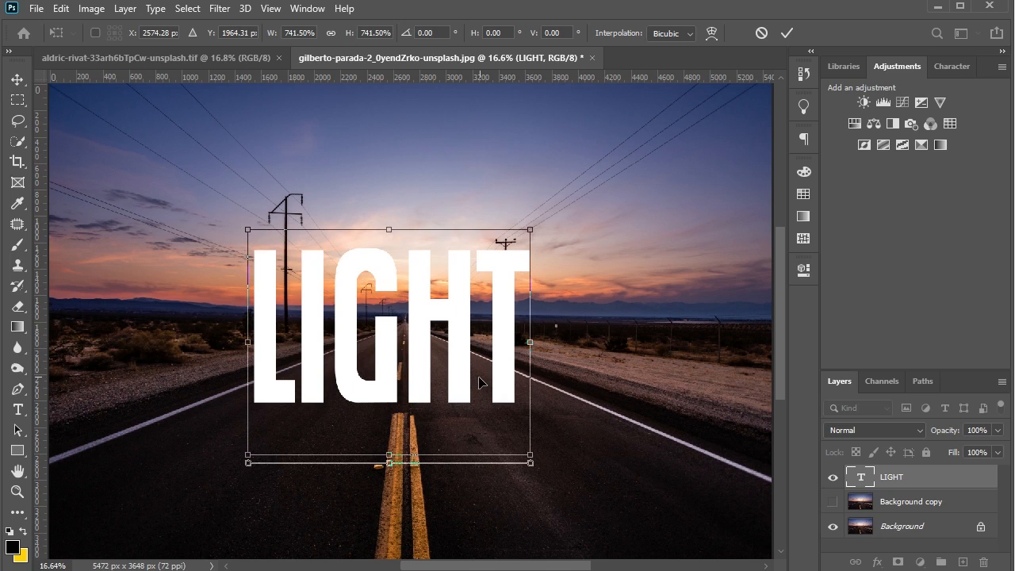
key("shift+Up")
key("shift+Up")
key("shift+Up")
key("shift+Up")
key("shift+Up")
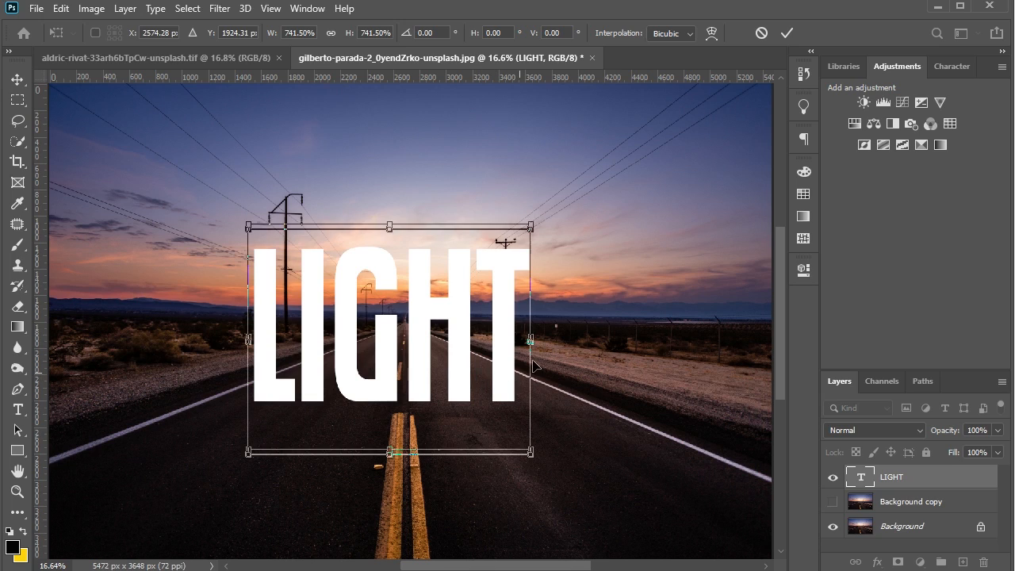
key("Up")
key("Up")
key("Up")
key("Up")
key("Up")
key("Up")
key("Up")
key("Up")
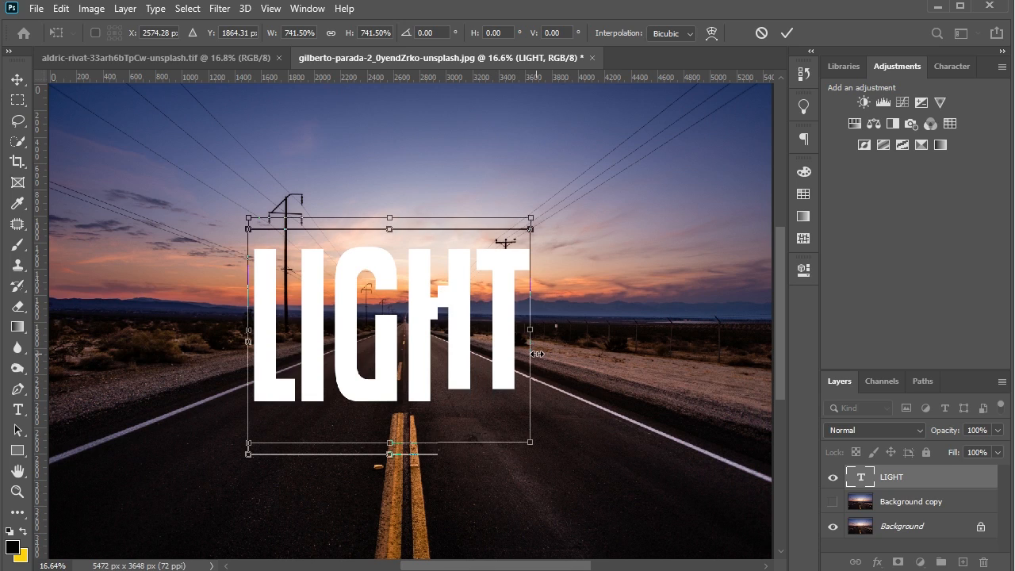
key("shift+Up")
key("shift+Up")
key("shift+Up")
key("shift+Up")
key("shift+Up")
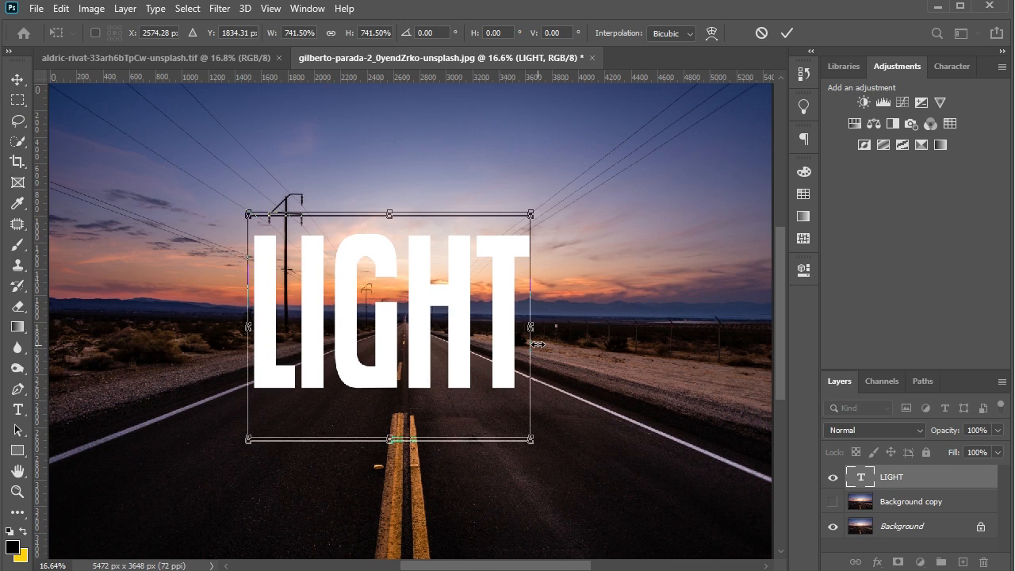
key("shift+Up")
key("shift+Up")
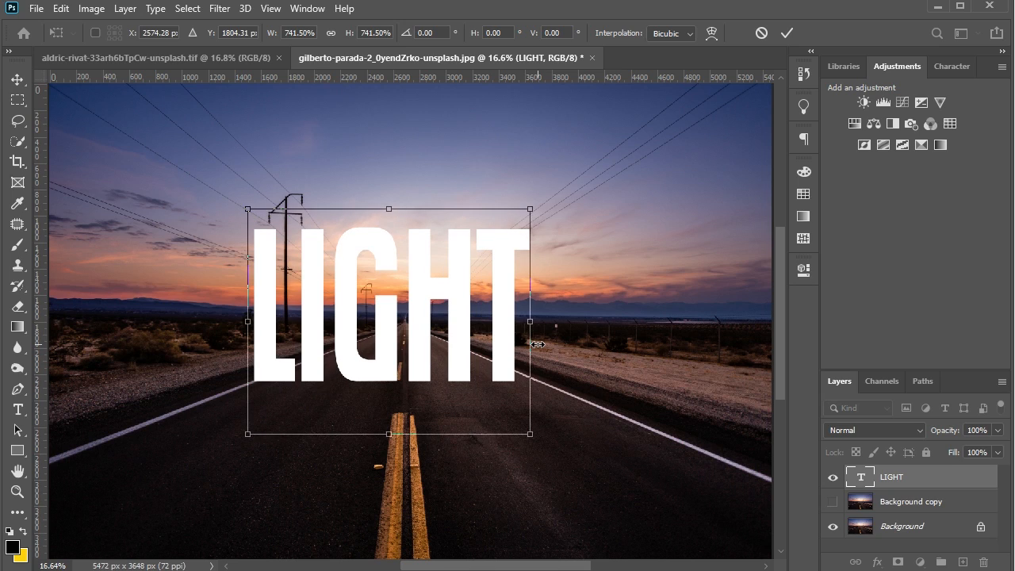
key("shift+Up")
key("shift+Up")
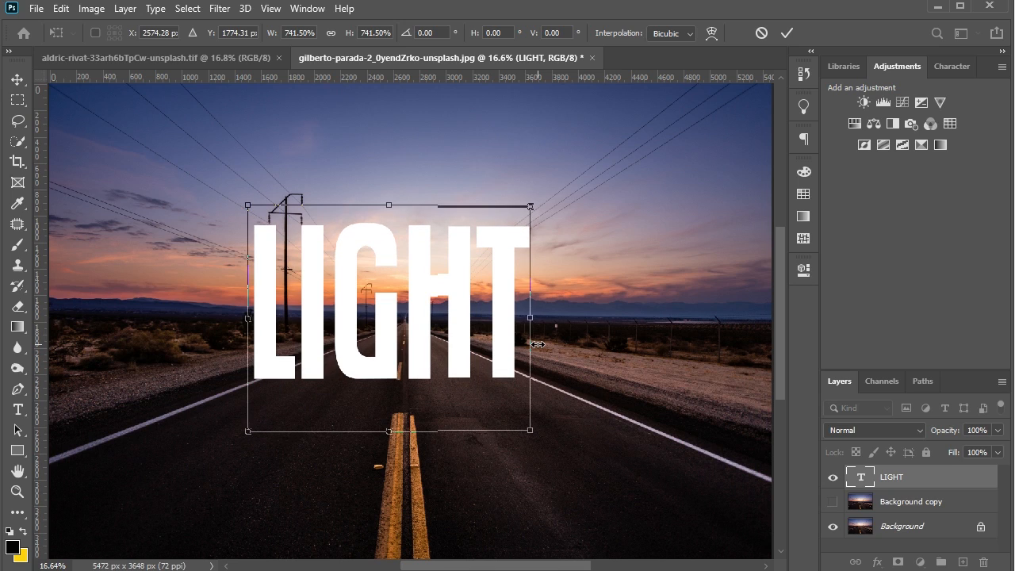
key("shift+Up")
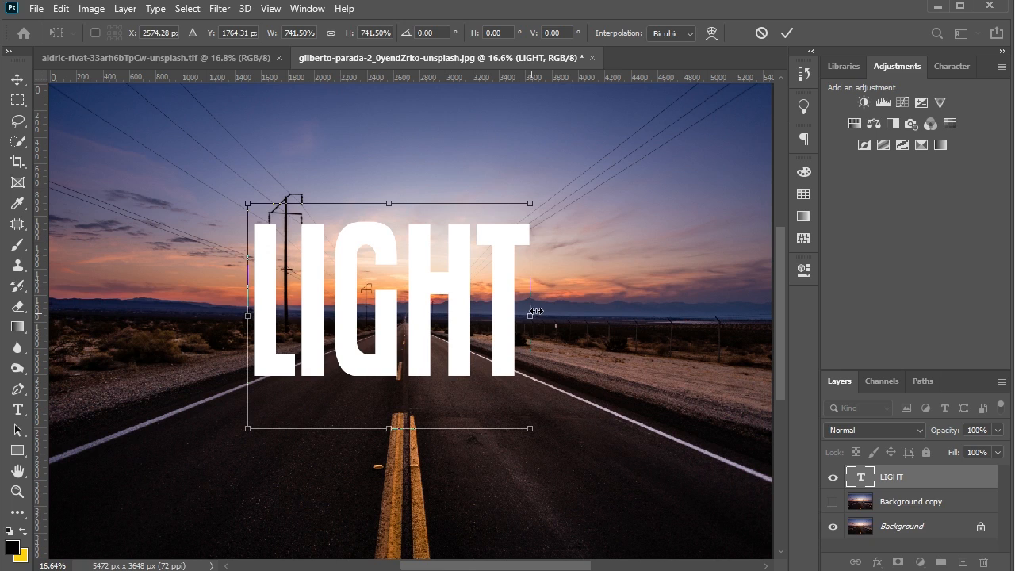
- Enlarge the LIGHT text slightly more so it spans both roadside poles, and commit the transform
left_click_drag(537, 311, 551, 308)
key("Return")
key("Return")
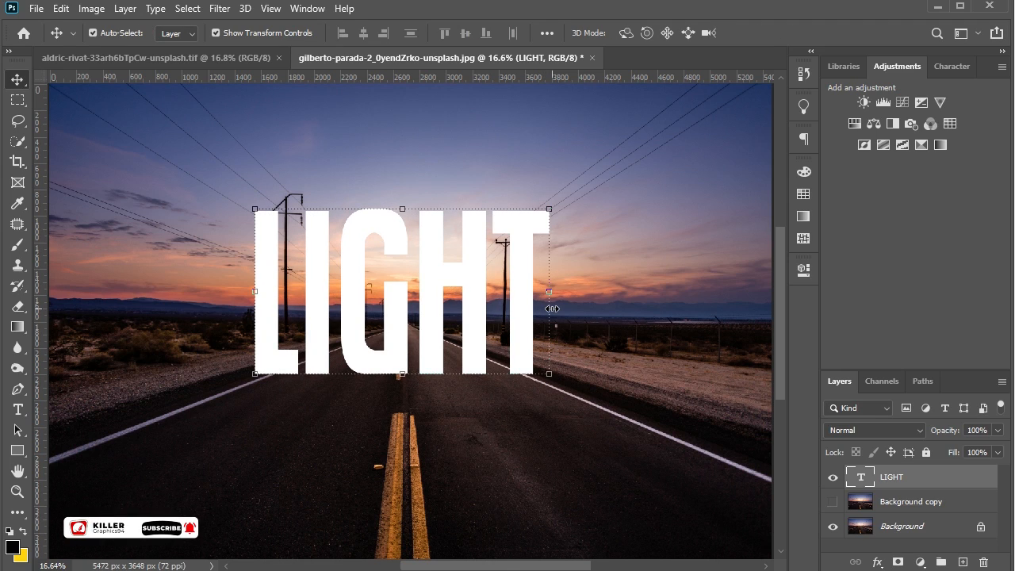
- Deselect the text and move the Background copy layer above the LIGHT layer
left_click(498, 458)
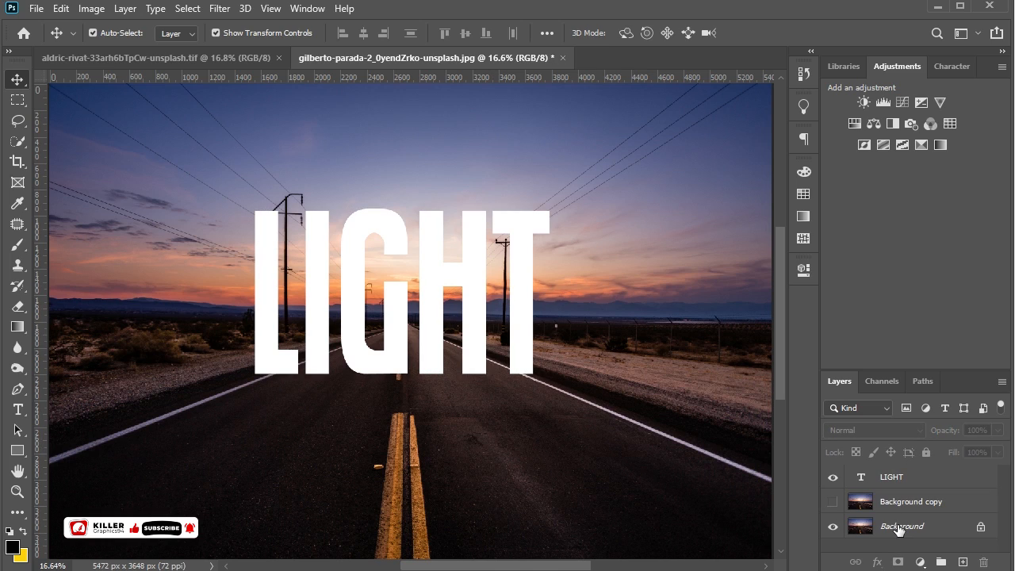
left_click_drag(904, 503, 905, 472)
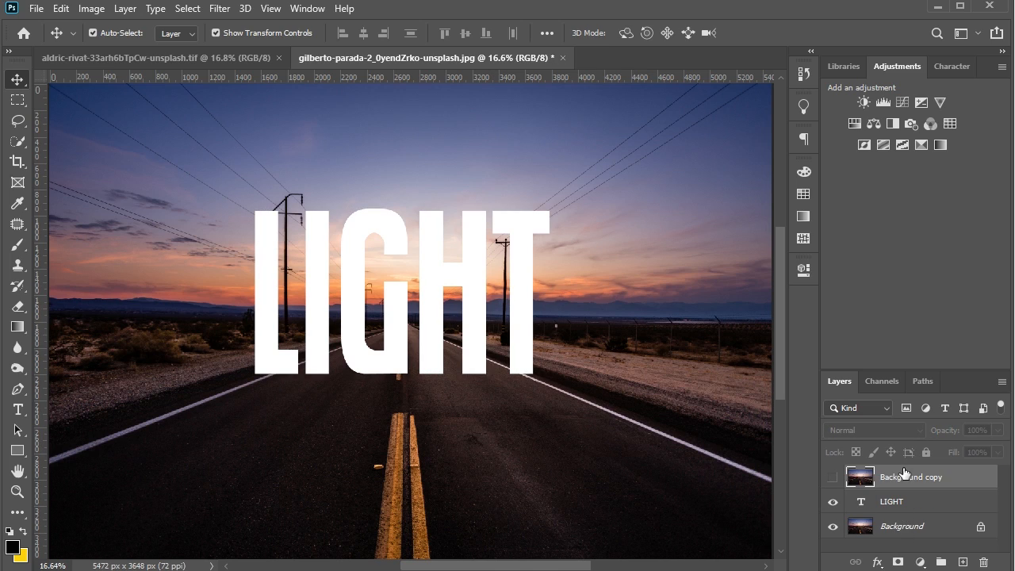
- Add a Hue/Saturation adjustment above the Background layer with saturation -45 and lightness -60
left_click(908, 529)
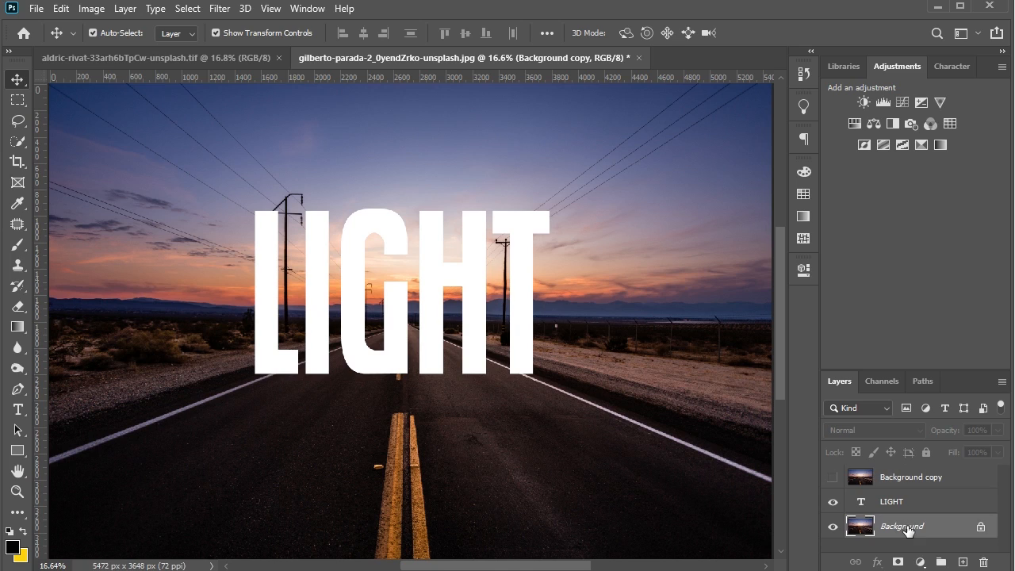
left_click(857, 123)
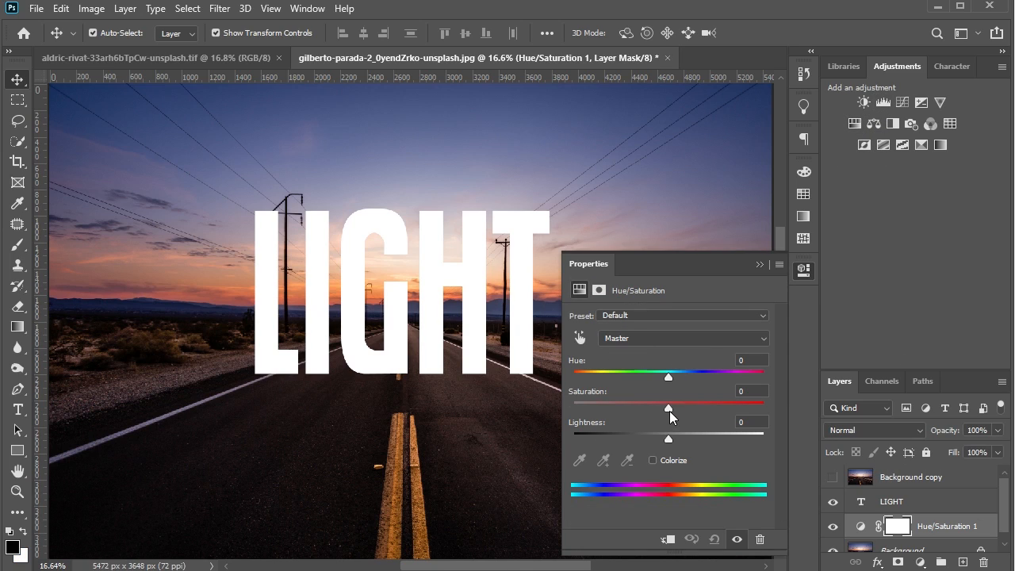
left_click_drag(669, 409, 631, 407)
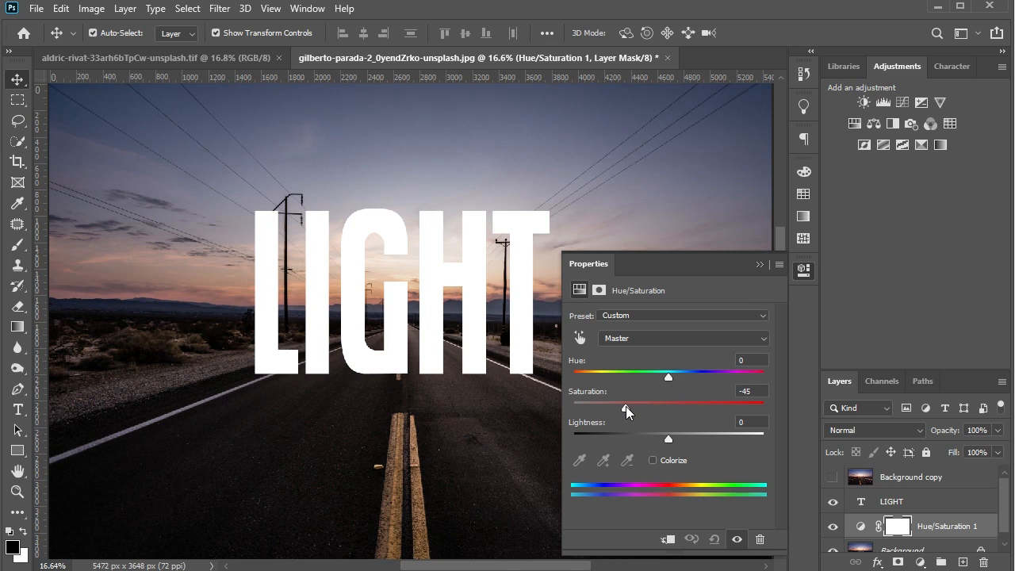
left_click_drag(668, 439, 611, 437)
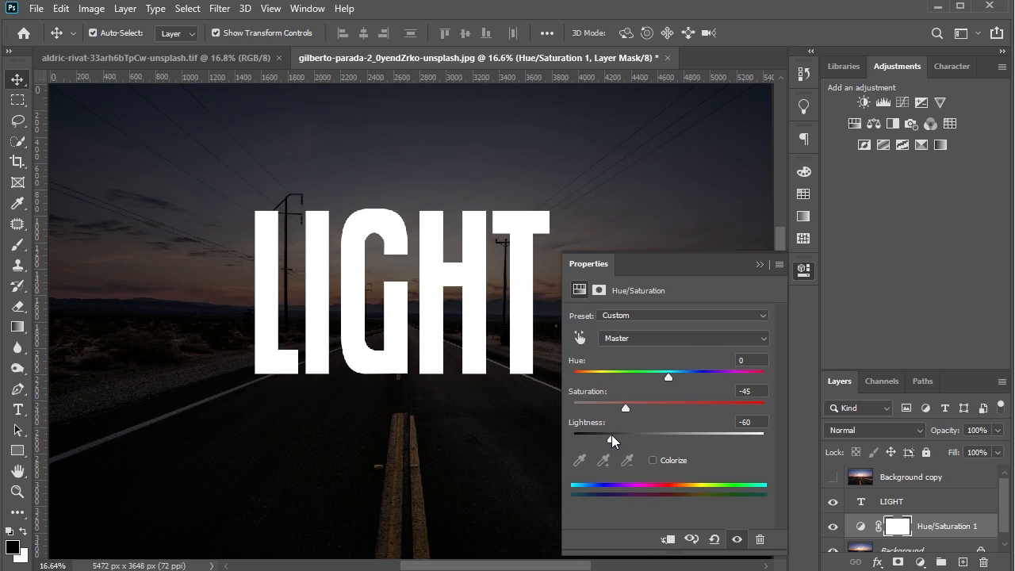
left_click(759, 264)
- Rasterize the LIGHT text layer and duplicate it
right_click(941, 495)
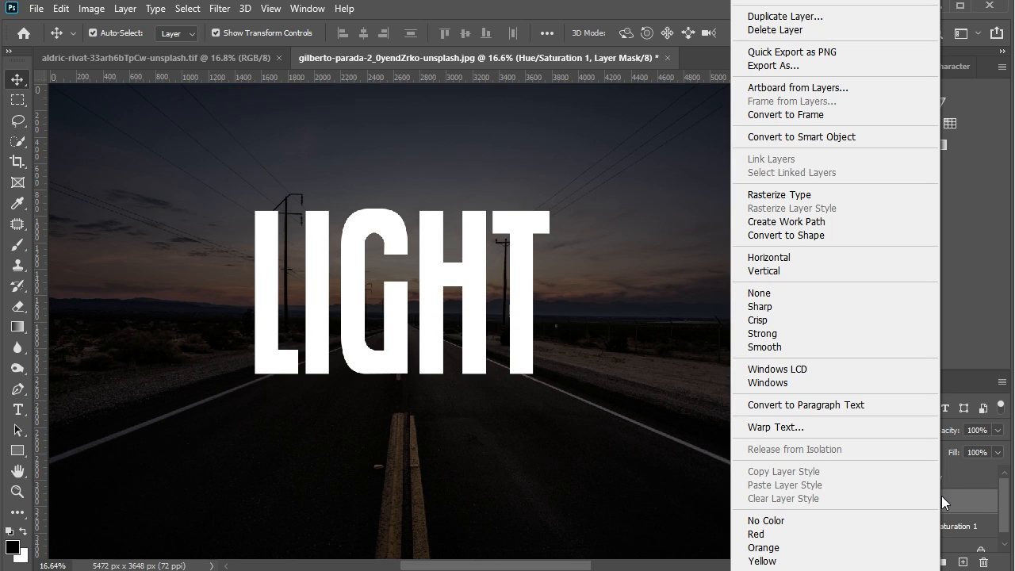
left_click(807, 195)
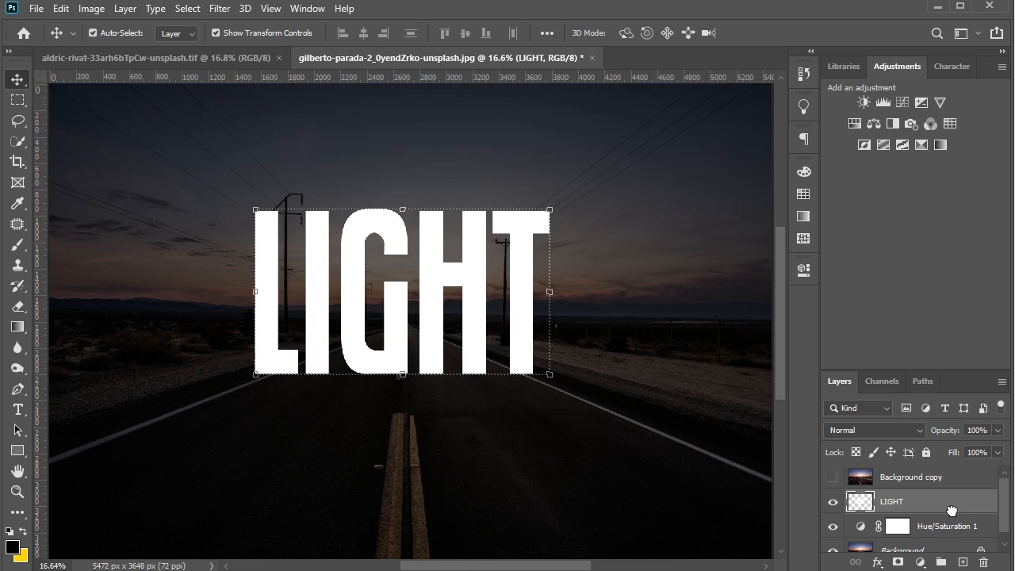
left_click_drag(951, 509, 962, 561)
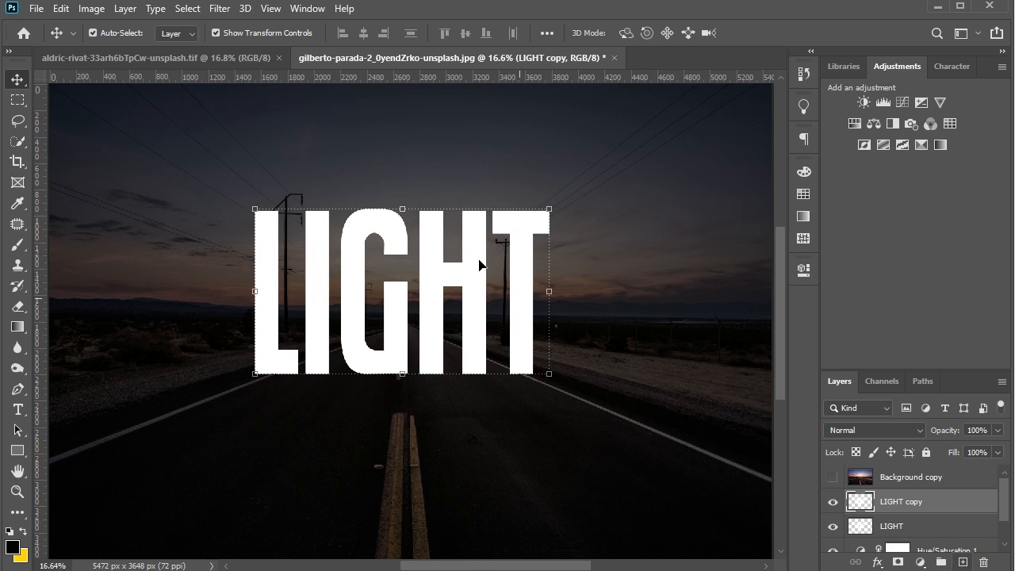
- Flip the LIGHT copy vertically and place it directly beneath the original word like a reflection
key("ctrl+t")
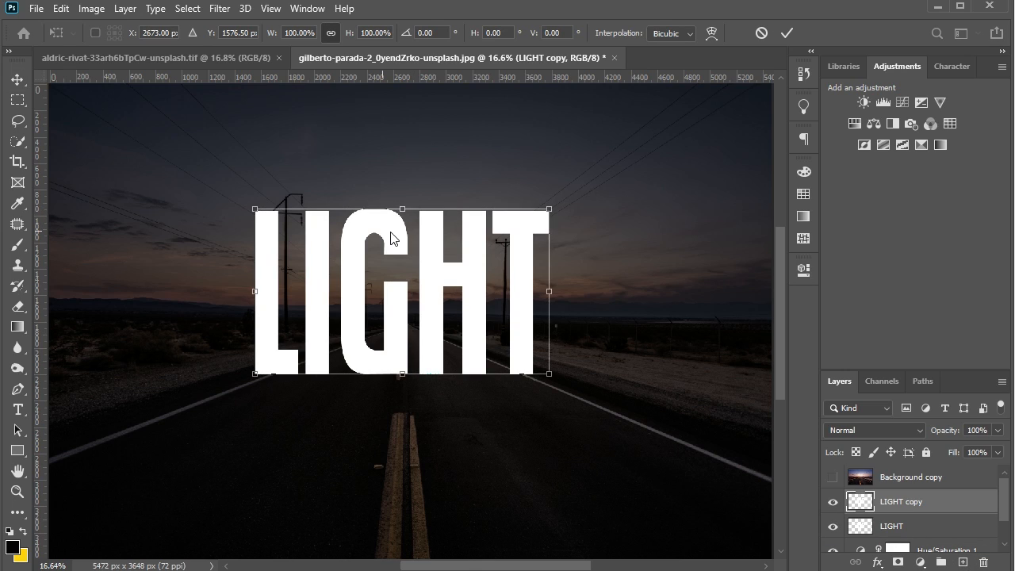
right_click(391, 236)
left_click(433, 514)
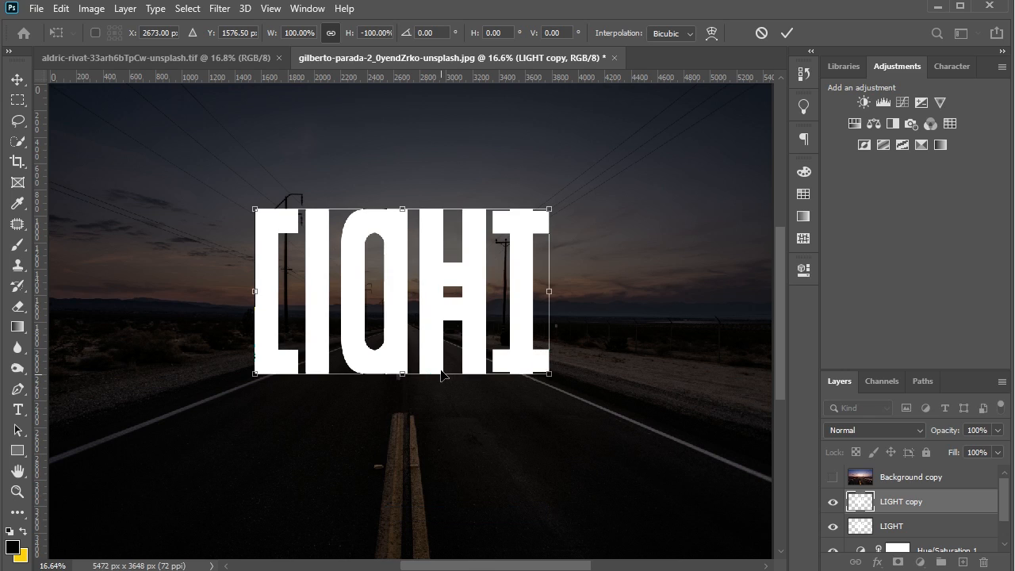
left_click_drag(436, 318, 443, 478)
- Apply a Perspective transform to the flipped copy, spreading its lower edge outward past both image sides to about 395% width
right_click(437, 477)
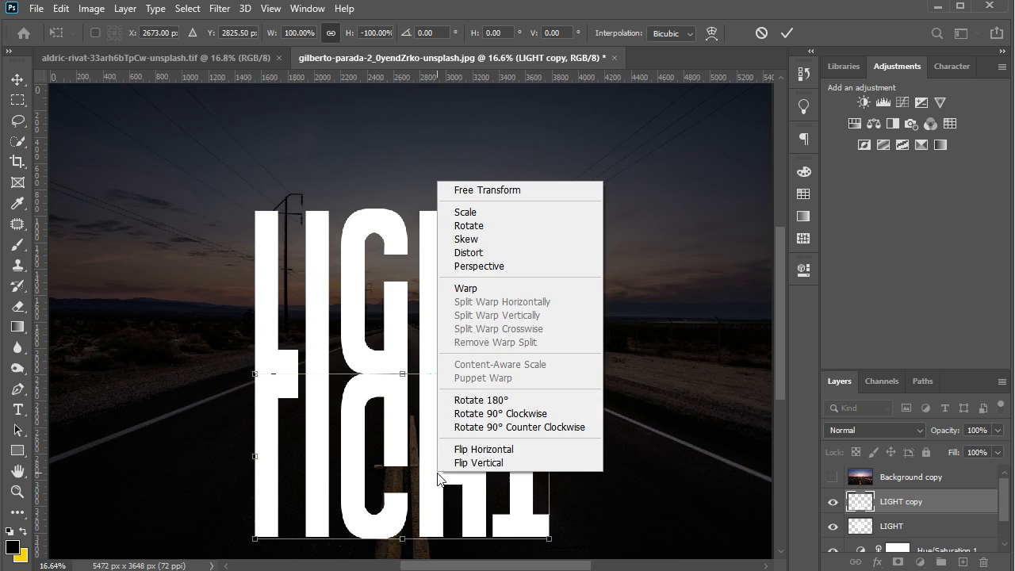
left_click(486, 270)
scroll(431, 326, "down", 2)
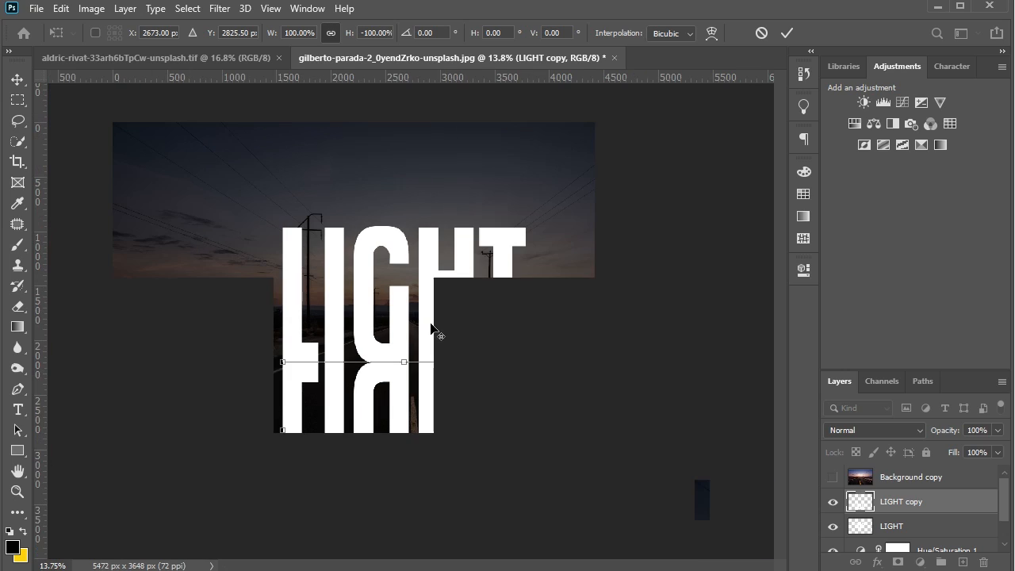
left_click_drag(526, 498, 887, 498)
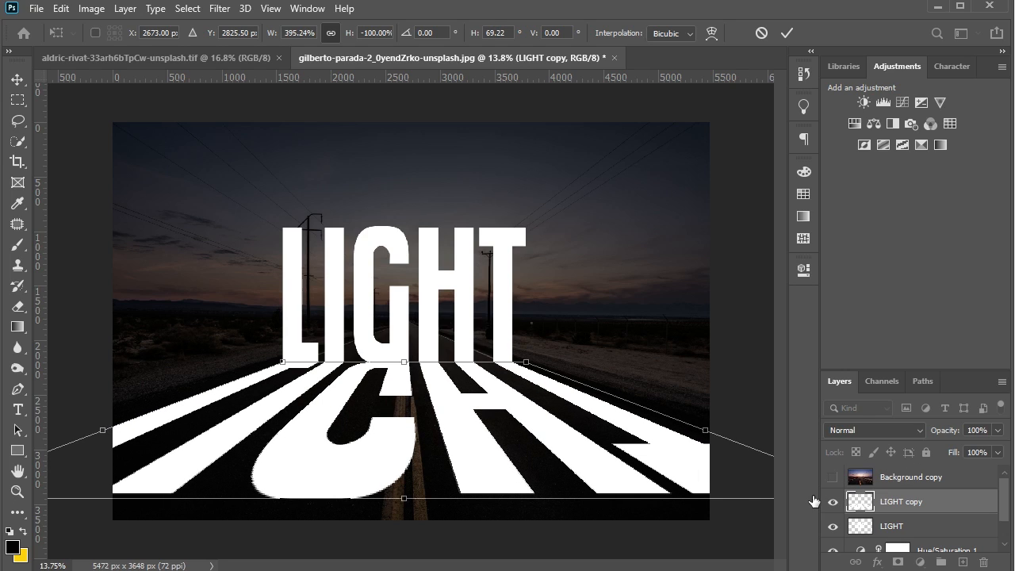
left_click(17, 79)
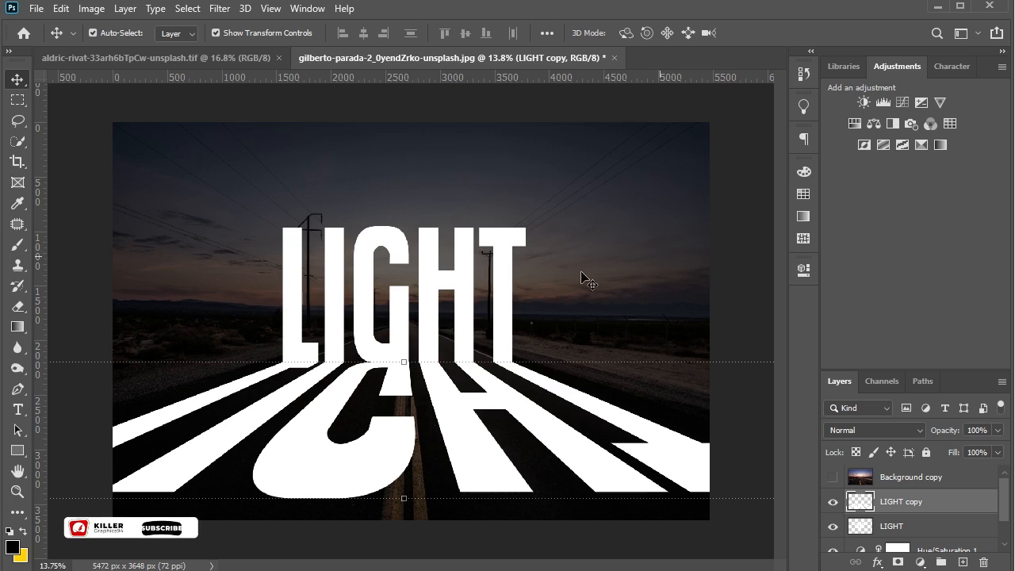
- Move the upright LIGHT layer above the LIGHT copy layer
left_click(506, 283)
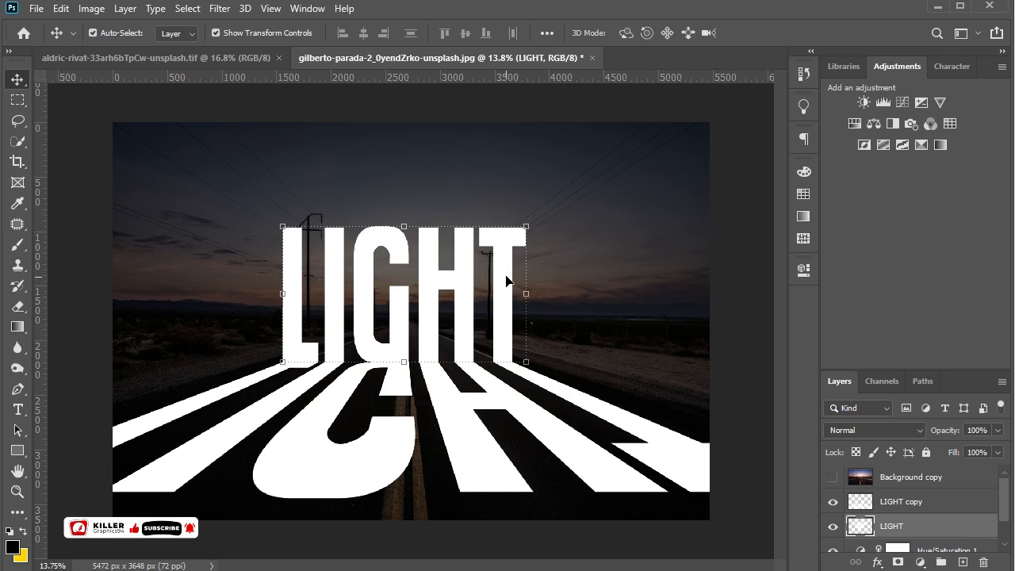
left_click_drag(883, 518, 880, 492)
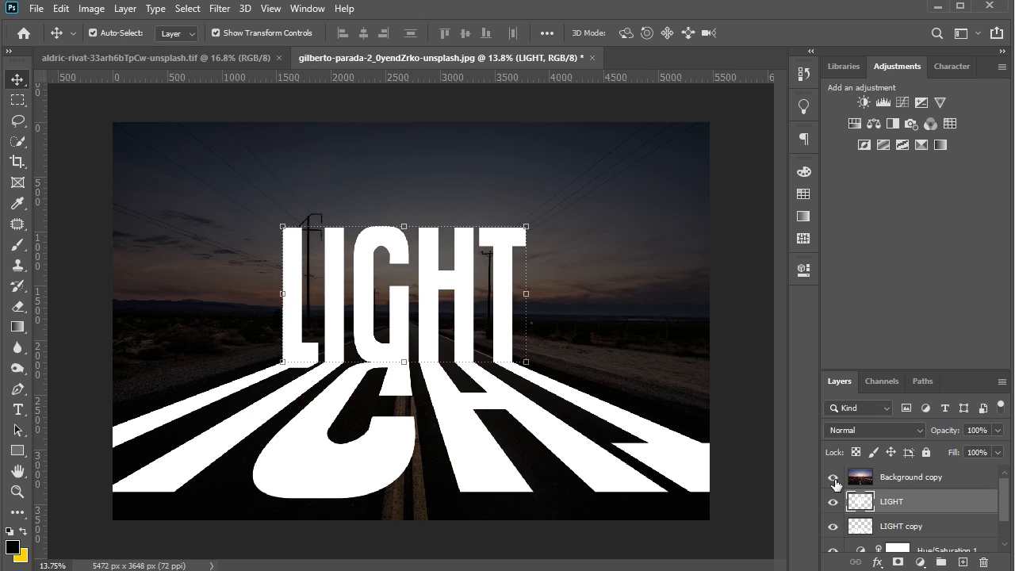
- Show the Background copy layer and clip it to the LIGHT layer with a clipping mask
left_click(834, 479)
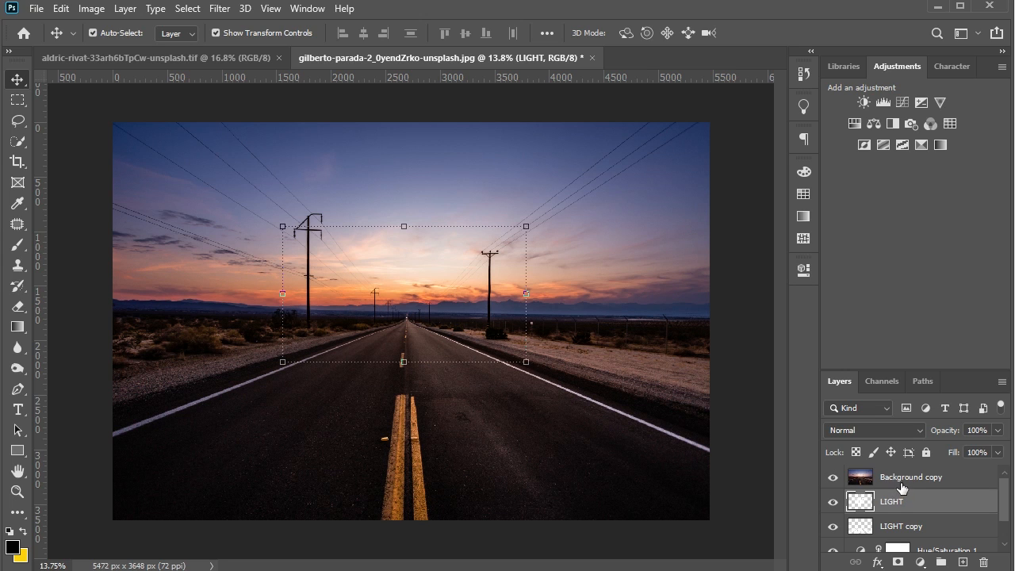
left_click(902, 479)
right_click(901, 479)
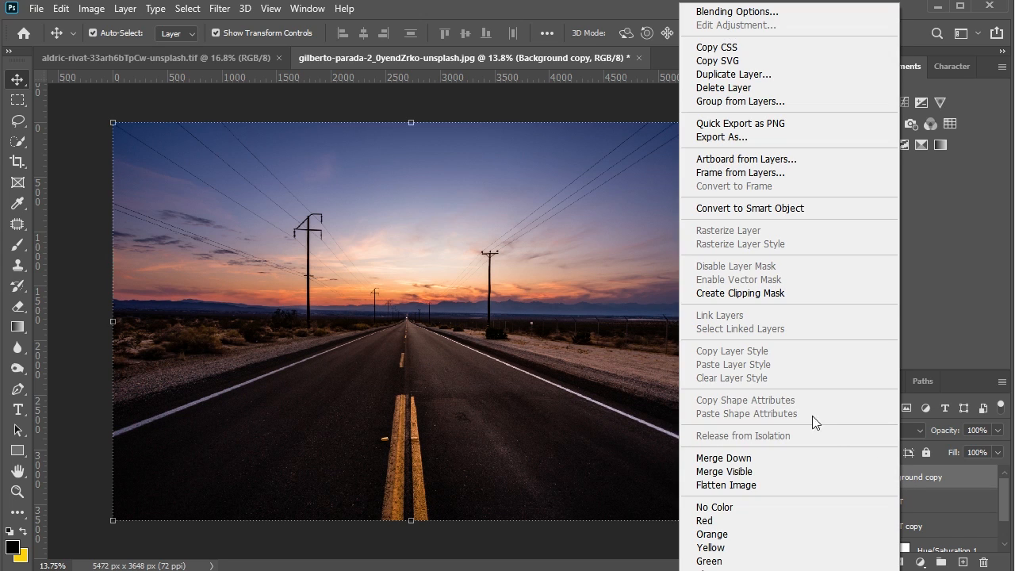
left_click(773, 295)
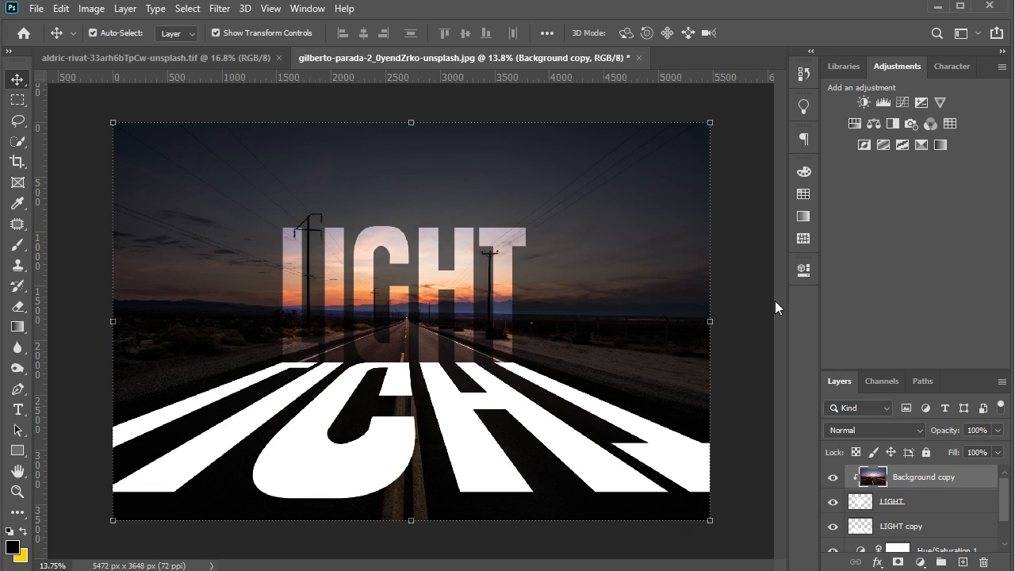
- Add a 2 px white inside Stroke layer style to the upright LIGHT layer
left_click(916, 502)
left_click(877, 561)
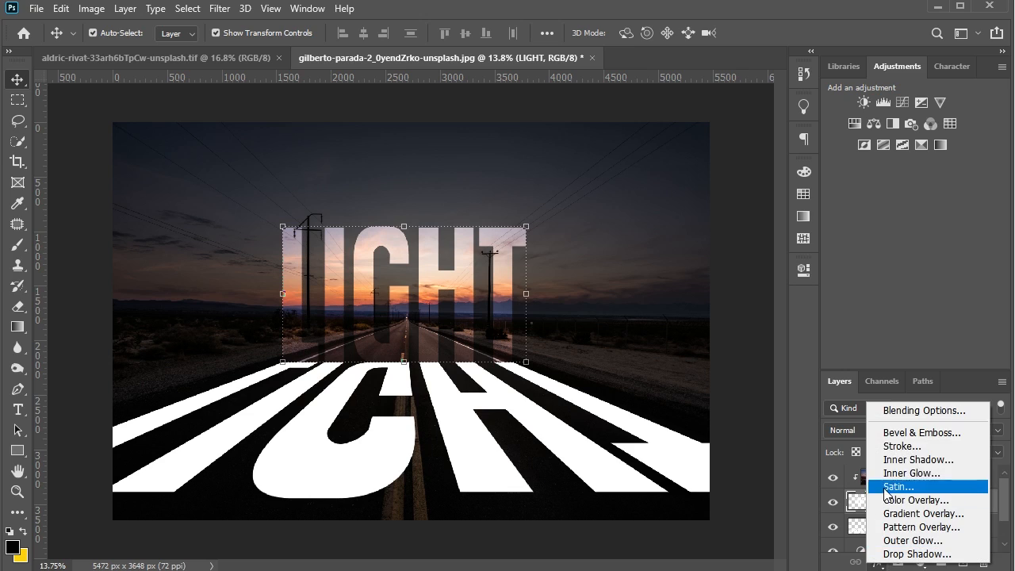
left_click(899, 448)
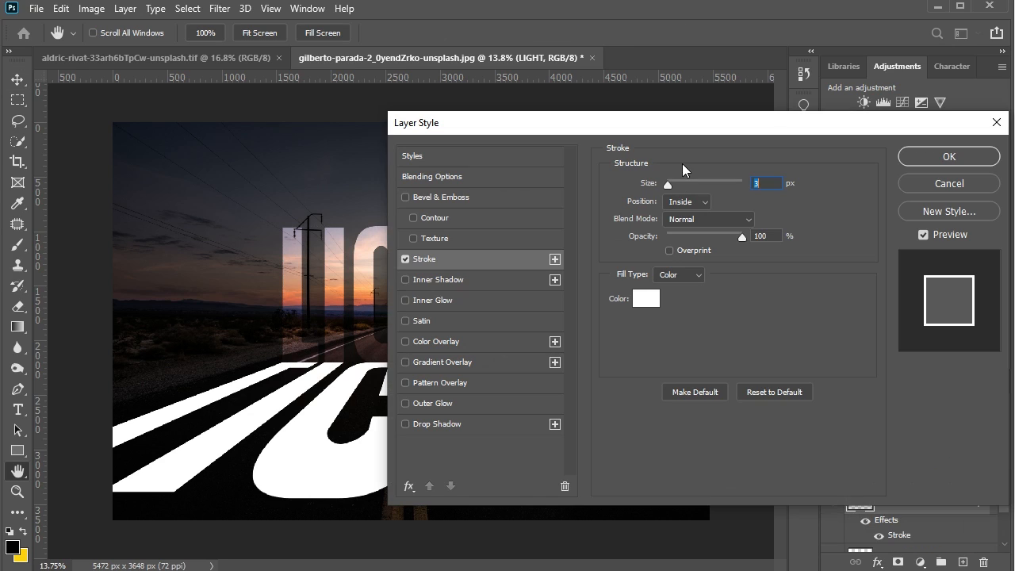
left_click_drag(710, 131, 882, 158)
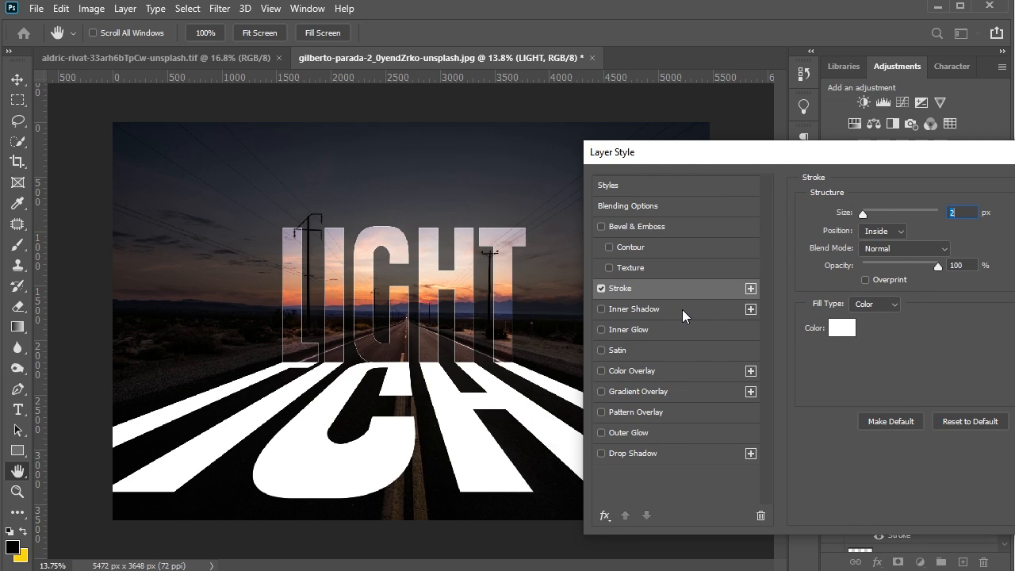
- Enable Inner Glow on the LIGHT layer and set its colour to pale peach #ffd8bf, sampled from the sunset and lightened
left_click(658, 334)
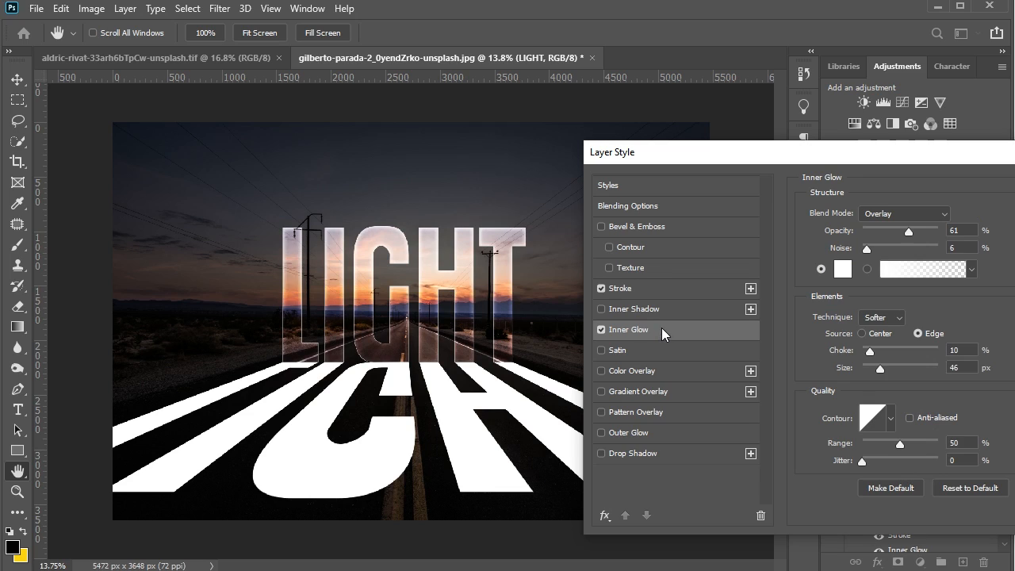
left_click(842, 275)
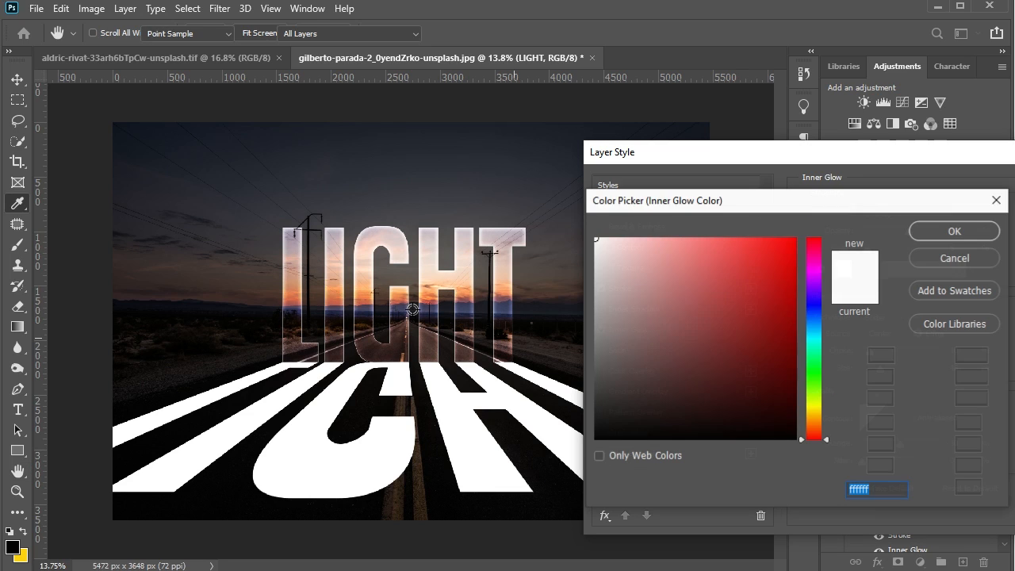
left_click(401, 293)
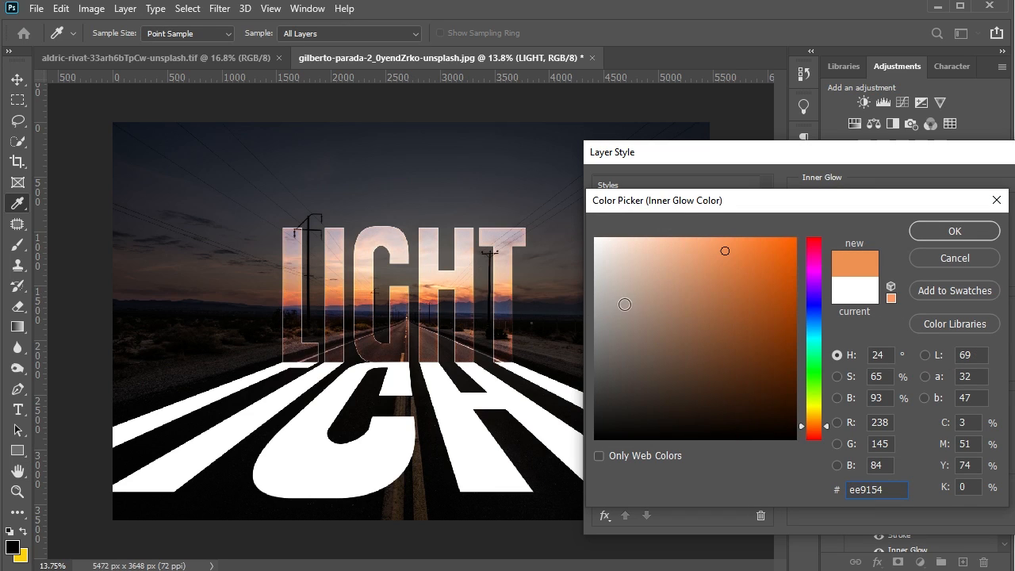
left_click_drag(719, 253, 645, 237)
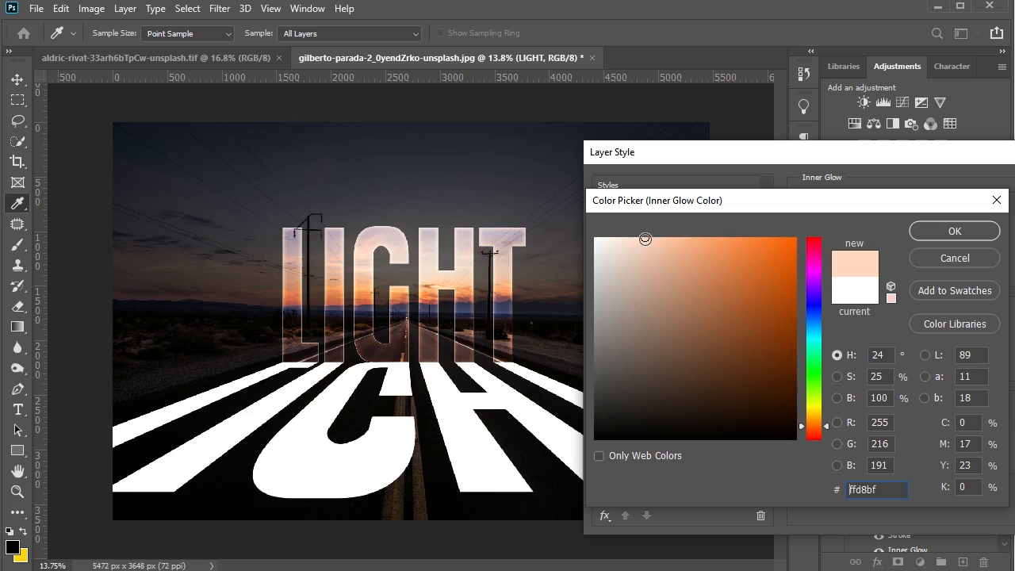
left_click(951, 232)
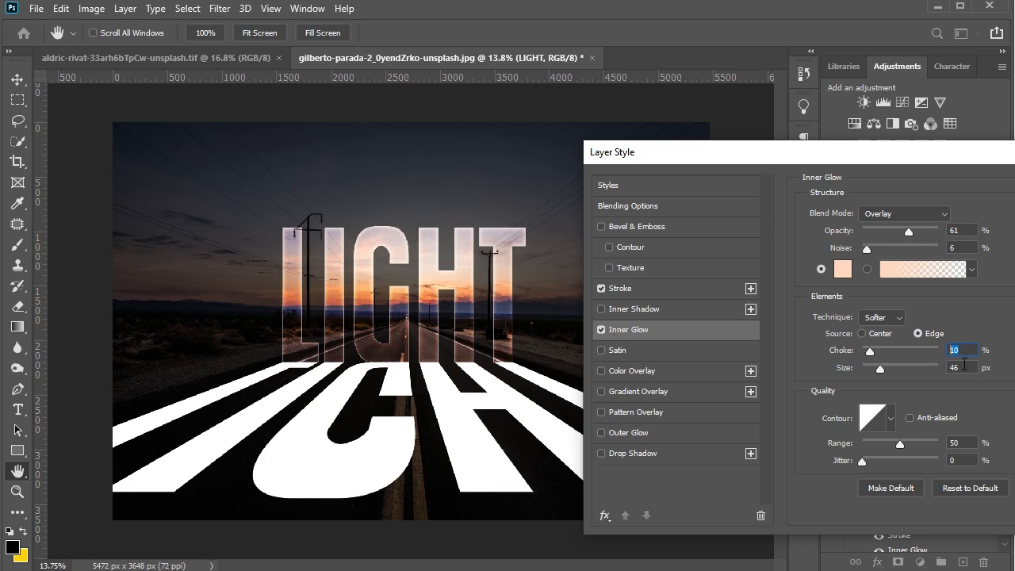
key("Tab")
- Enable Outer Glow on the LIGHT layer and set its colour to warm off-white #fff2e8, based on a sunset sample
left_click(635, 432)
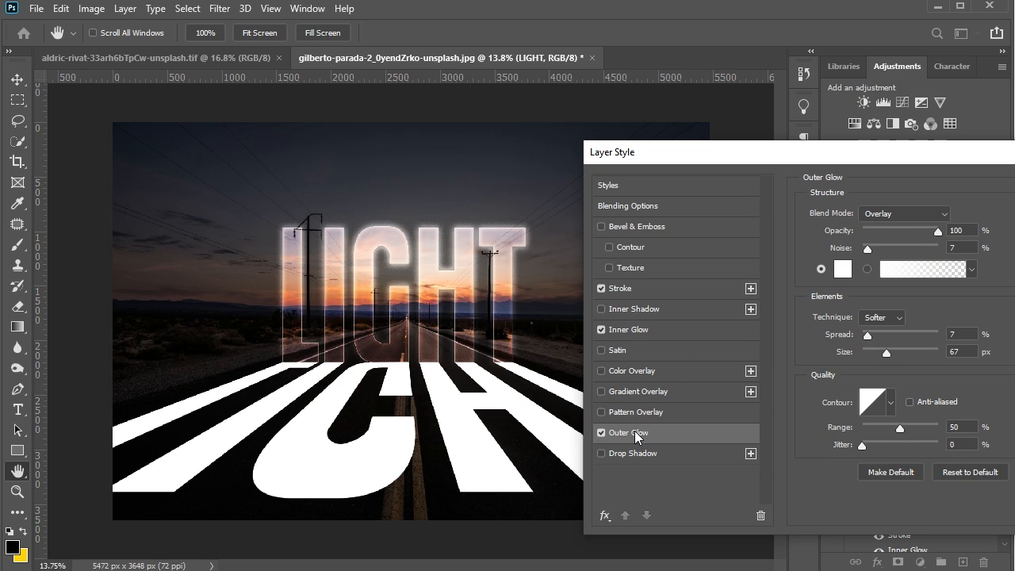
left_click_drag(889, 158, 850, 147)
left_click(799, 260)
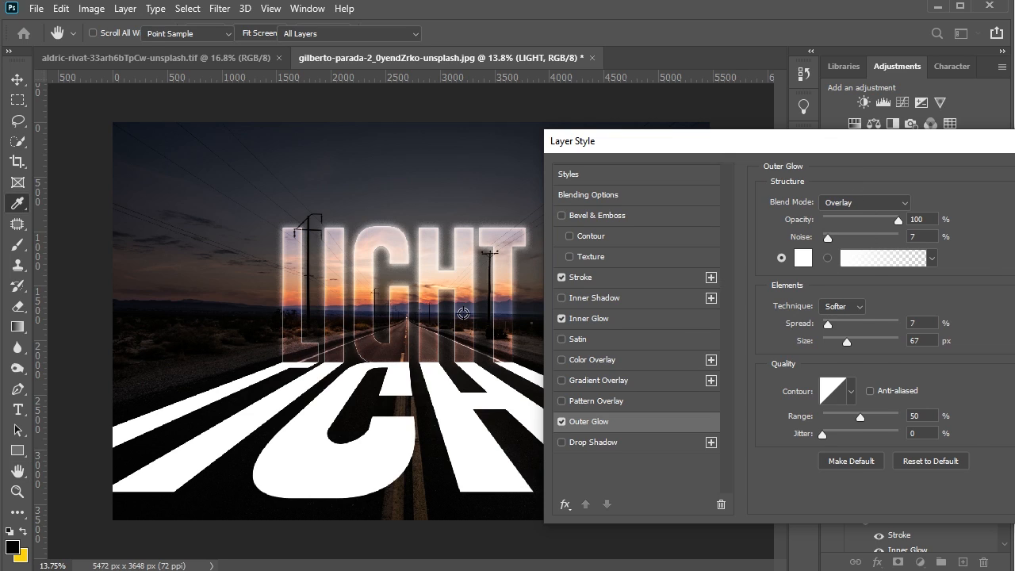
left_click(399, 288)
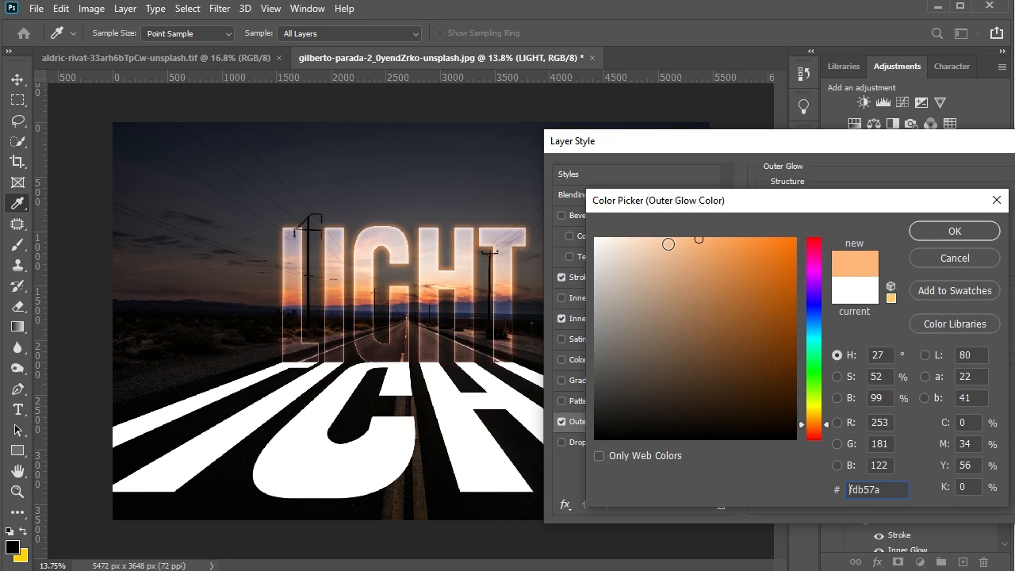
left_click_drag(699, 239, 613, 237)
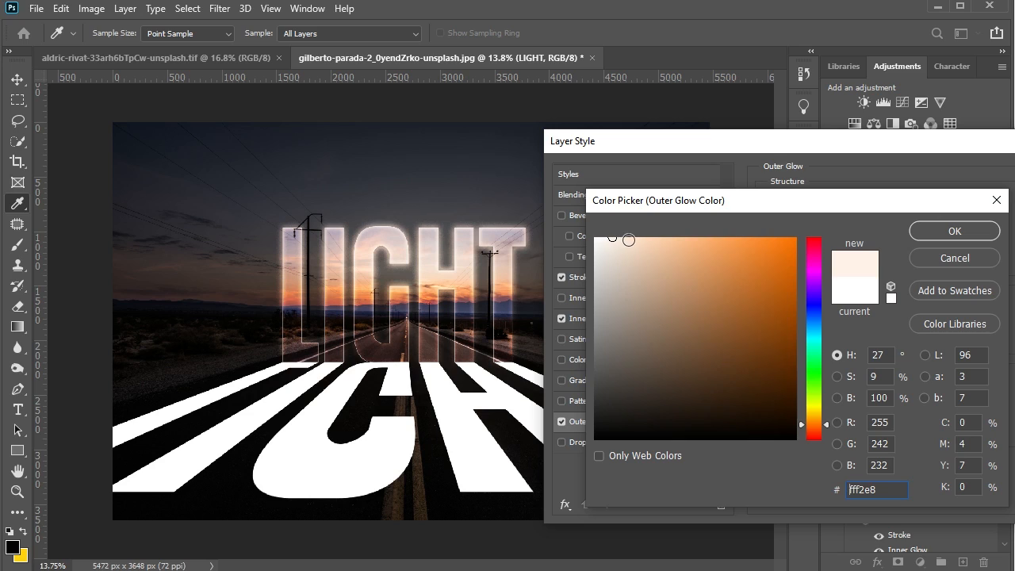
left_click(952, 232)
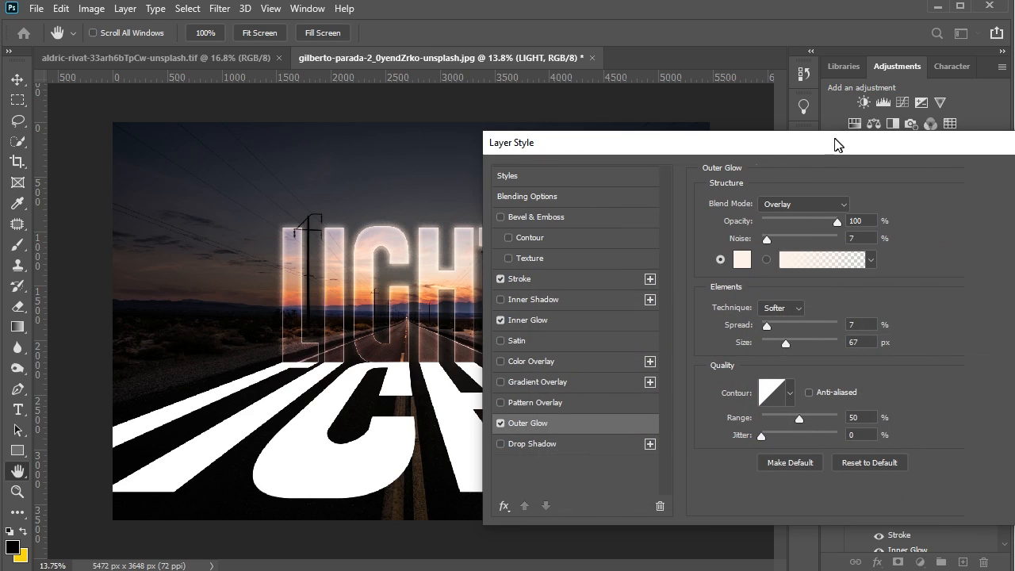
- Set the Outer Glow size to 81 px, keep the Overlay blend mode, and apply the layer style
left_click_drag(858, 237, 843, 237)
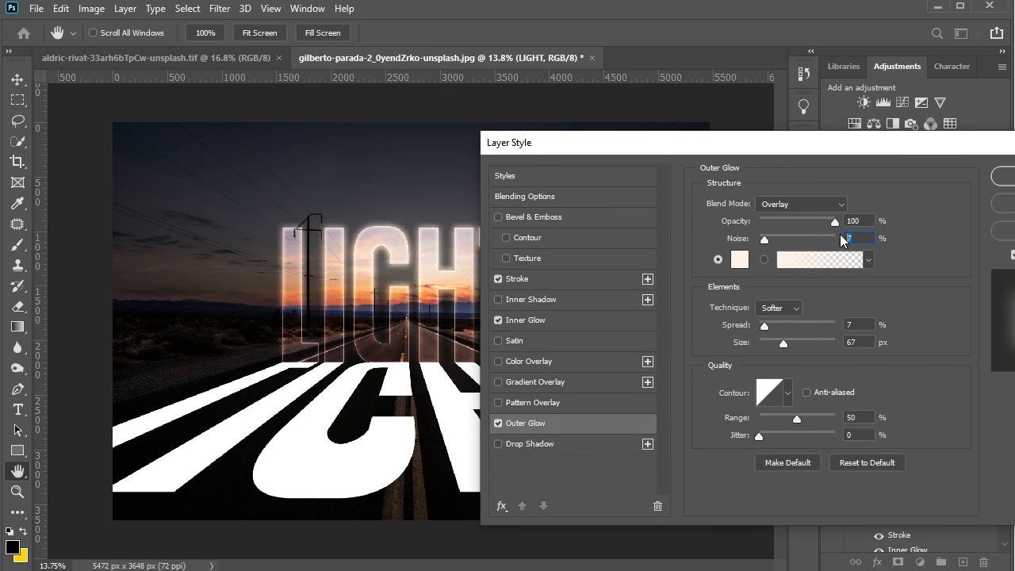
left_click(821, 205)
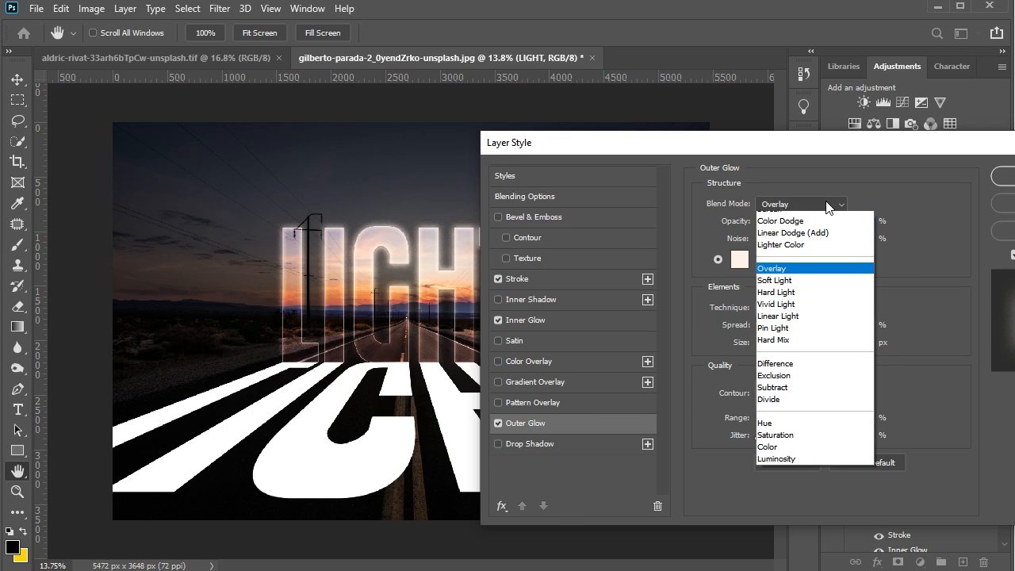
left_click(785, 395)
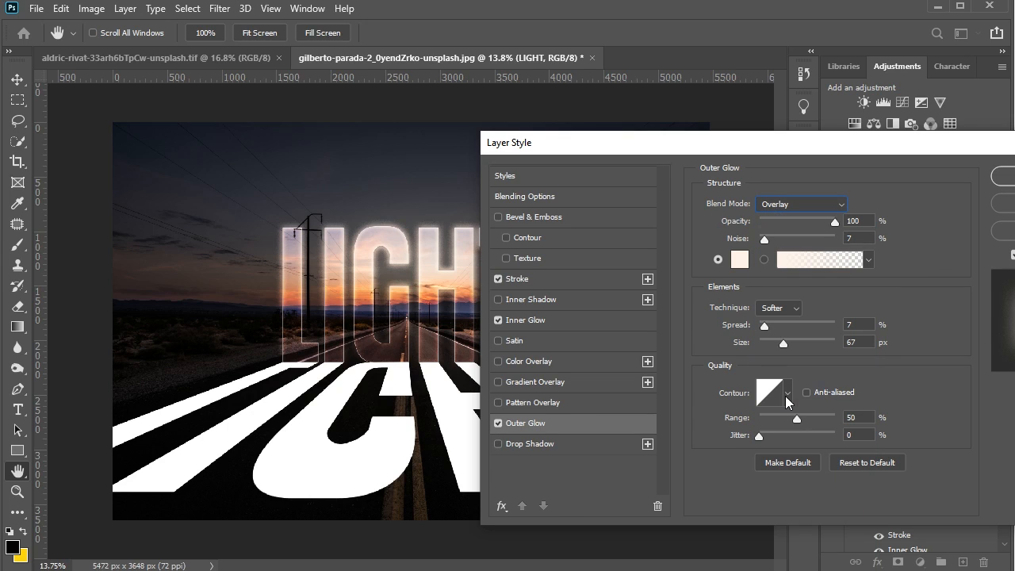
left_click_drag(787, 346, 790, 347)
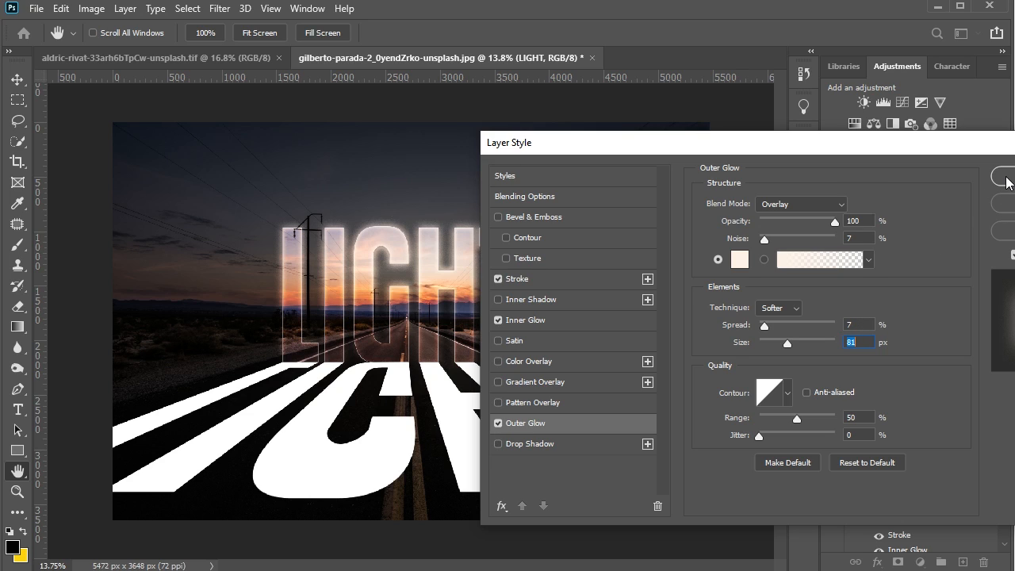
left_click_drag(889, 154, 825, 150)
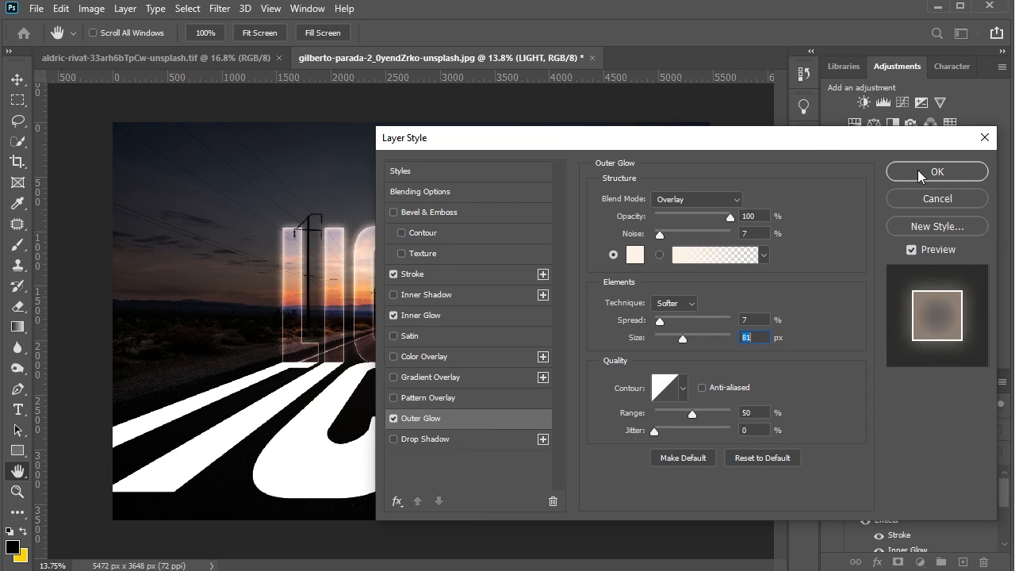
left_click(920, 173)
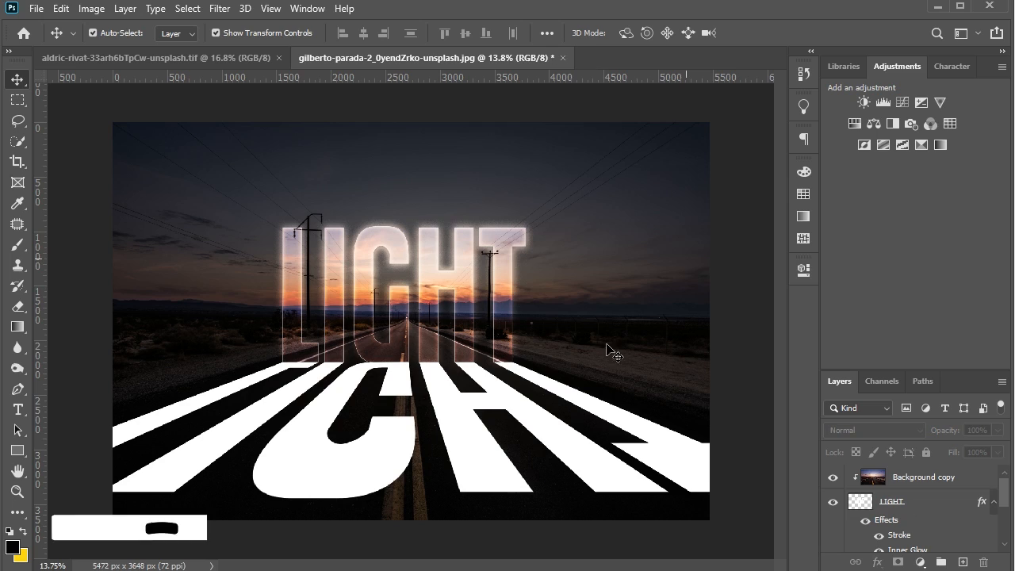
- Add a Brightness/Contrast adjustment clipped to the Background copy layer, with brightness 1 and contrast -30
left_click(474, 330)
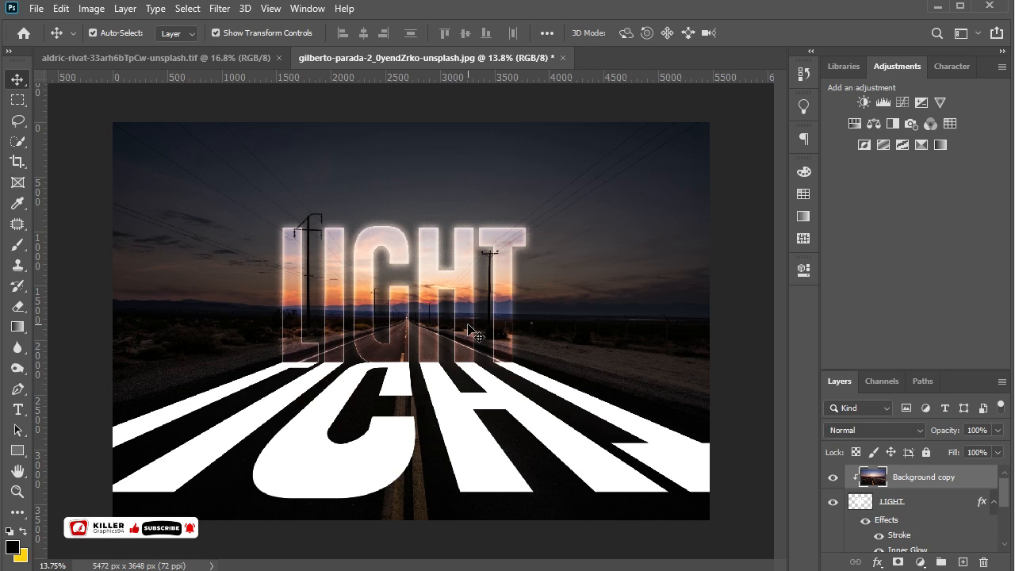
left_click(864, 104)
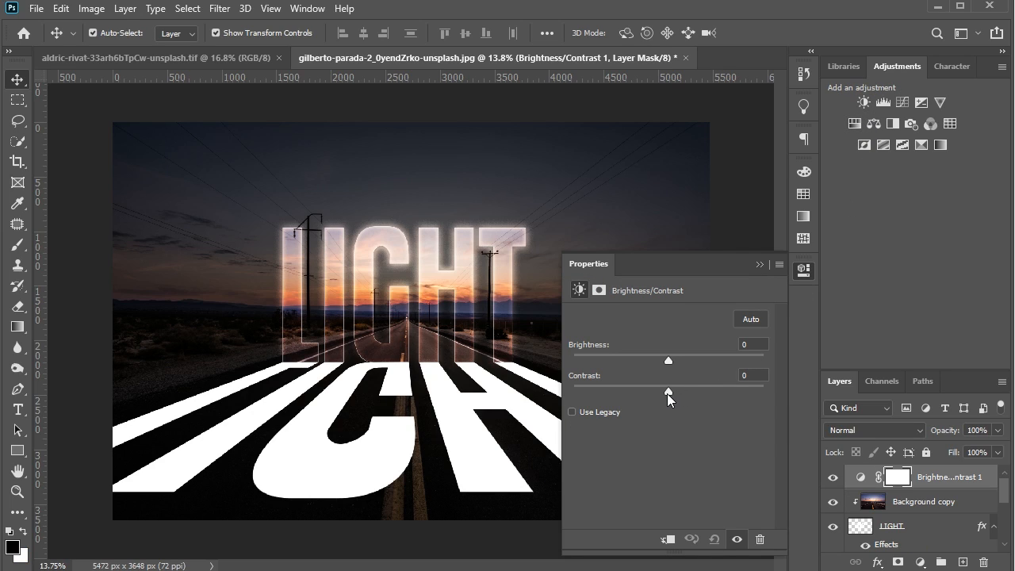
left_click_drag(674, 393, 633, 412)
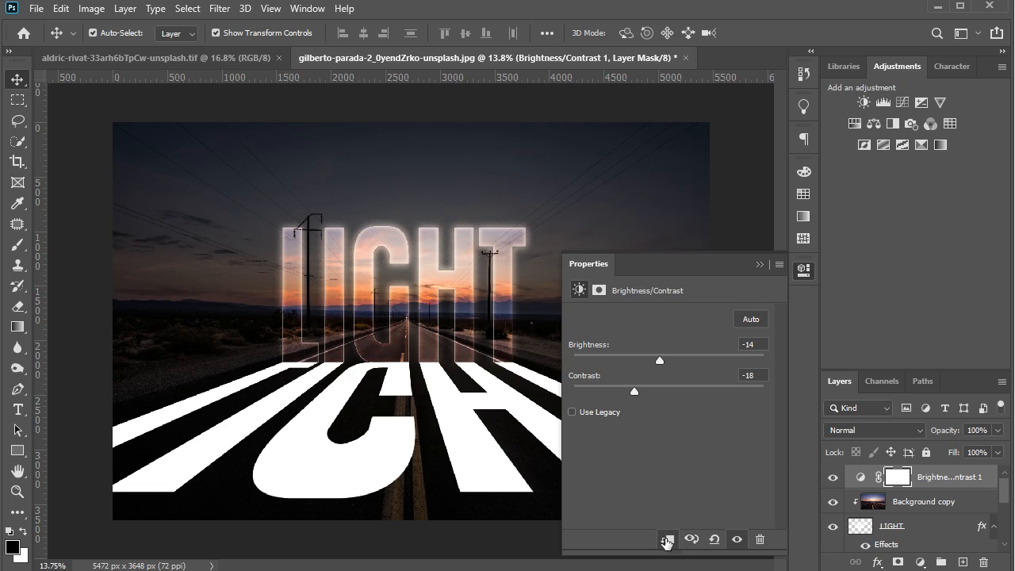
left_click(666, 540)
left_click_drag(637, 392, 612, 392)
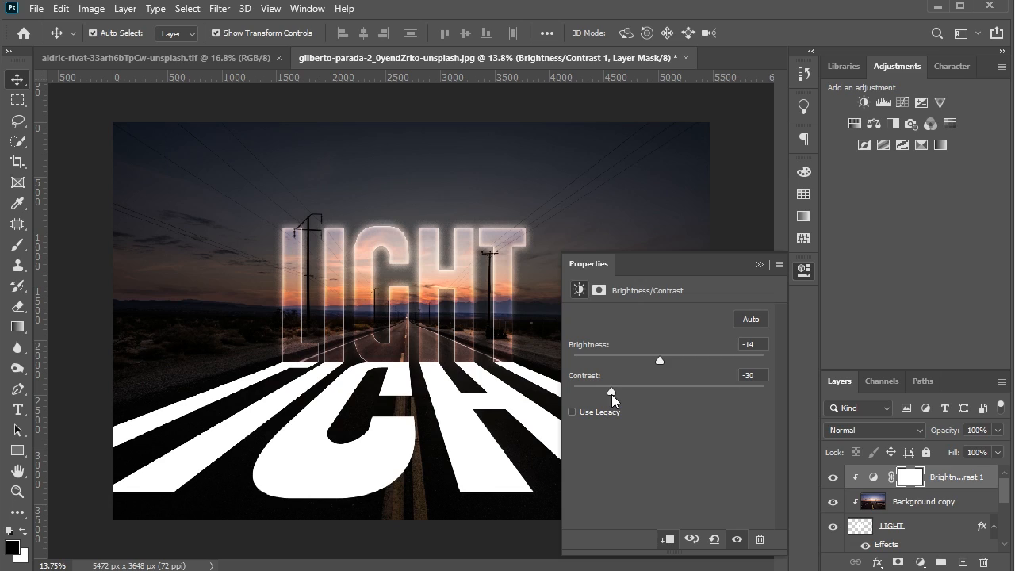
left_click_drag(659, 360, 670, 363)
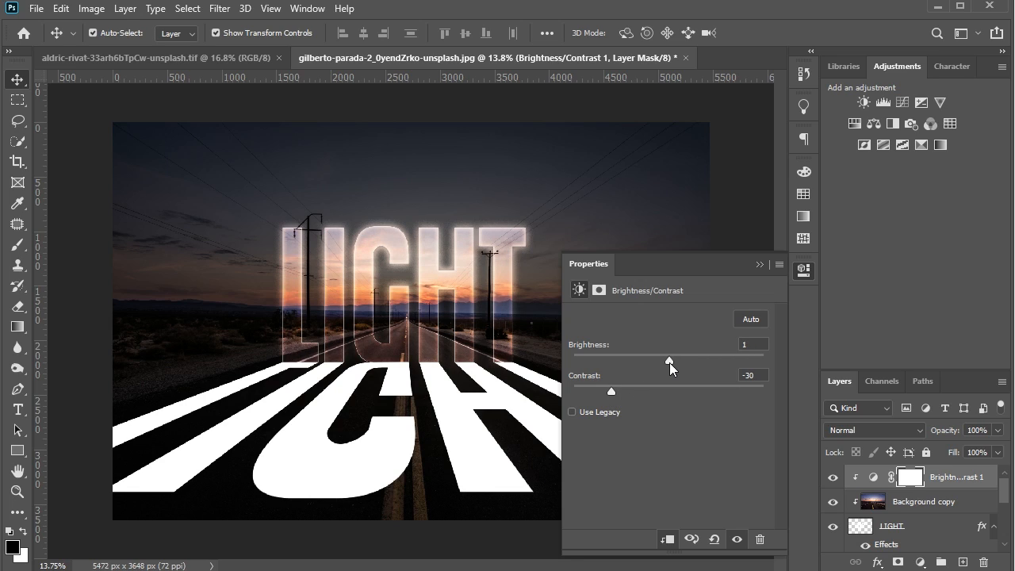
left_click(760, 264)
left_click(734, 466)
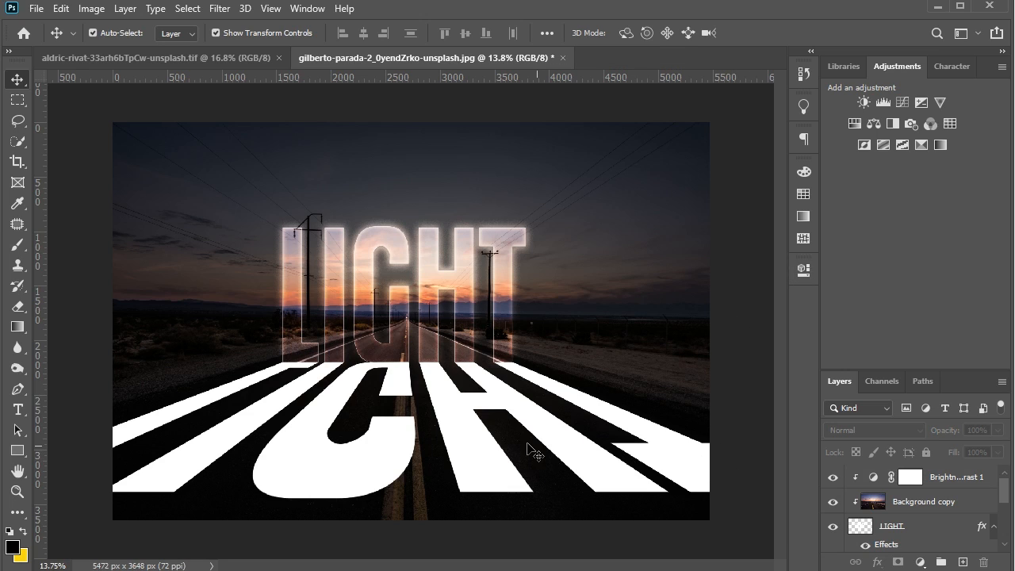
- Apply a Gaussian Blur with a 4.6 pixel radius to the LIGHT copy layer on the road
key("ctrl+j")
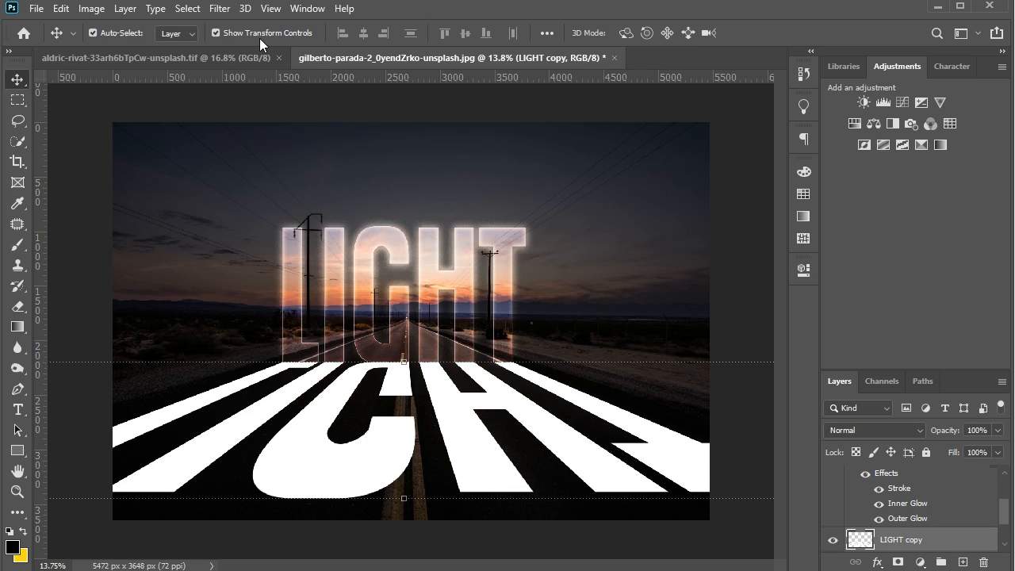
left_click(222, 13)
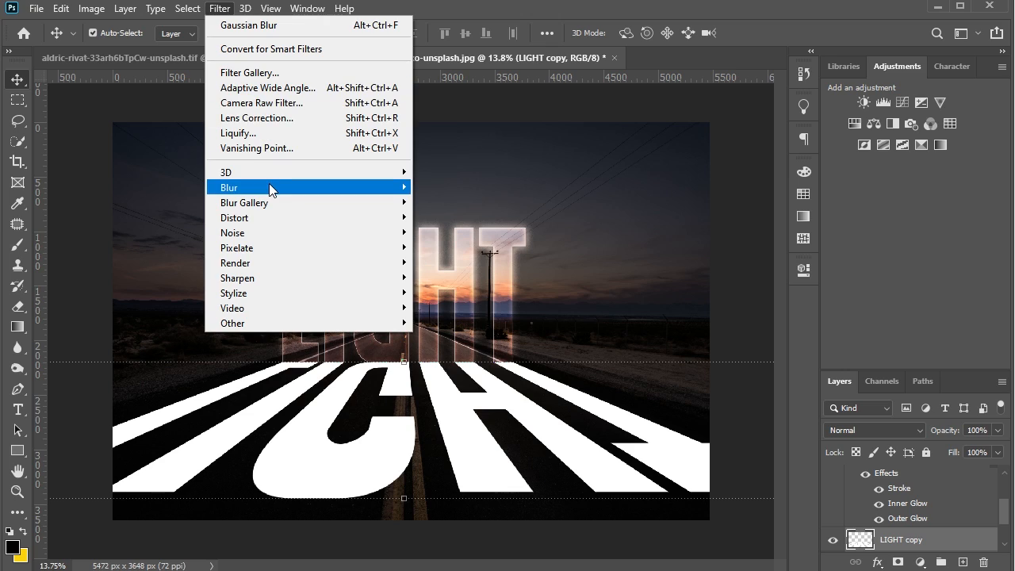
mouse_move(269, 189)
left_click(469, 247)
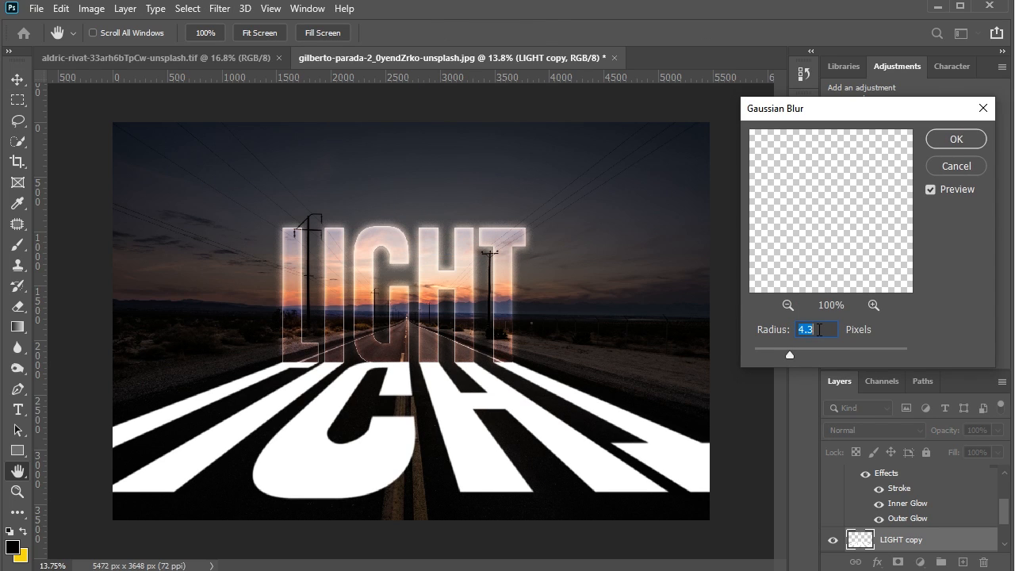
left_click(820, 330)
key("v")
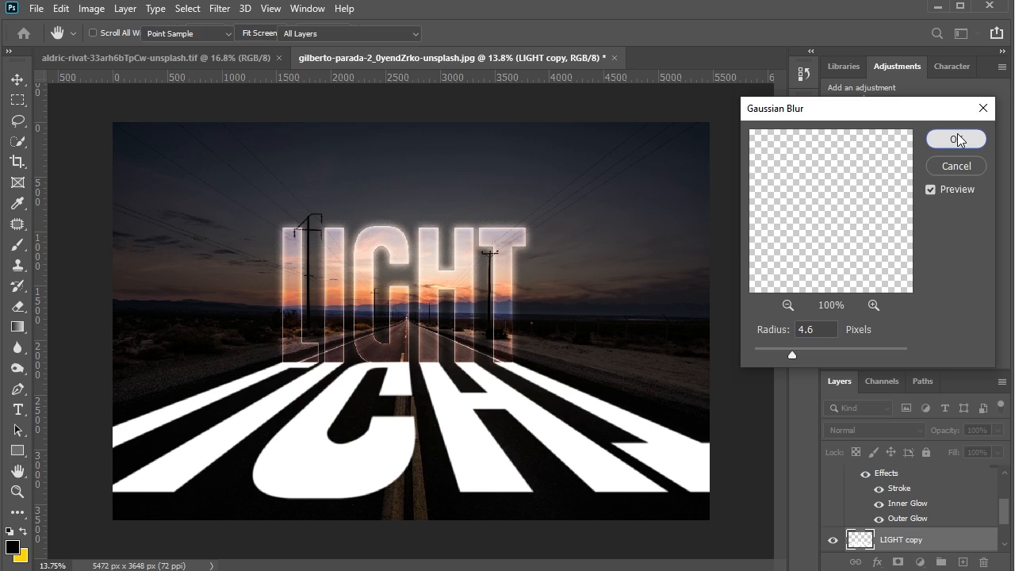
left_click(957, 140)
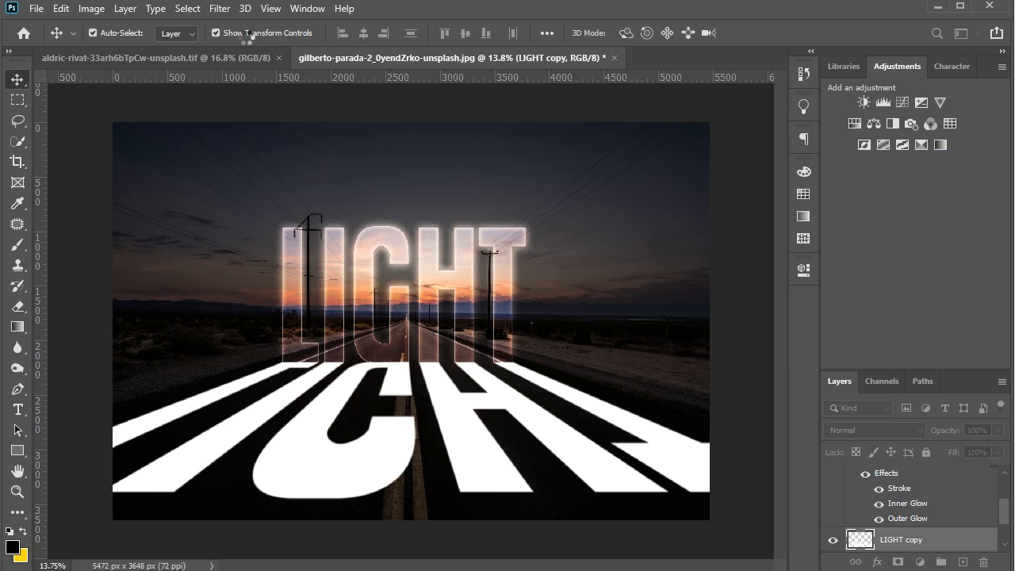
- In the LIGHT copy layer's blending options, split the underlying layer's Blend If shadow slider to 0 / 30
left_click(878, 561)
left_click(899, 411)
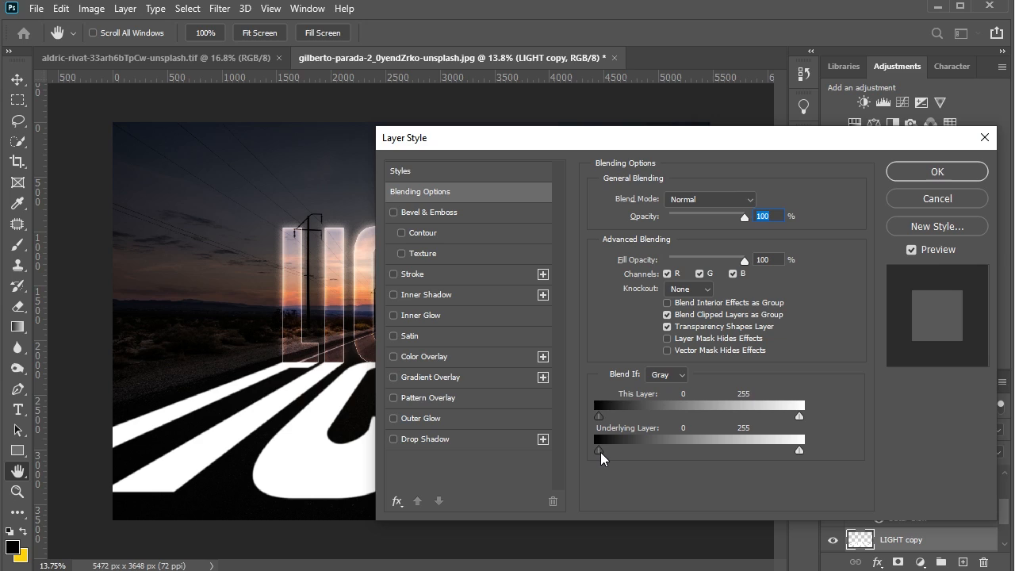
left_click_drag(600, 452, 620, 451)
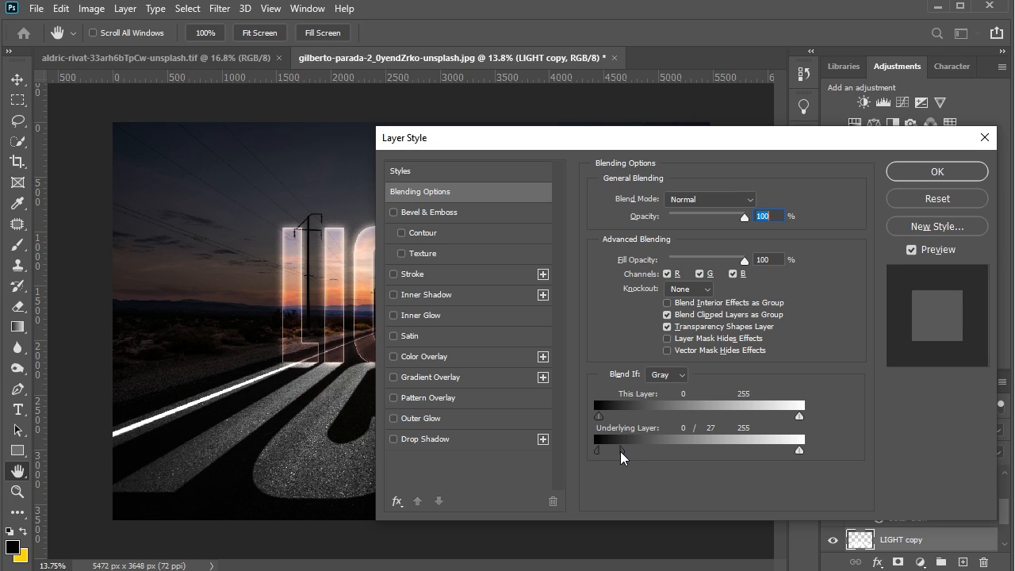
left_click_drag(624, 451, 623, 452)
left_click_drag(724, 149, 1007, 123)
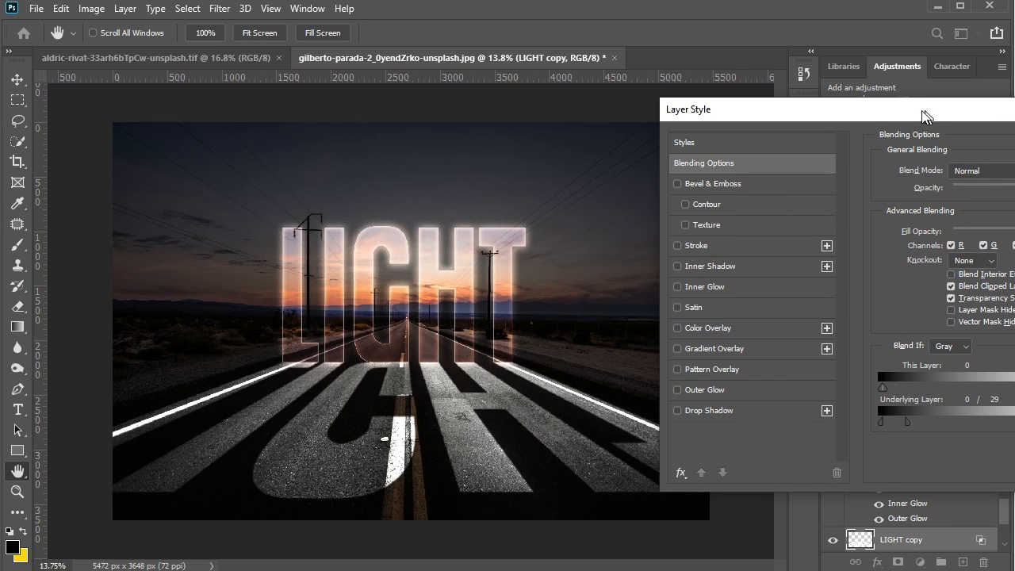
left_click_drag(924, 116, 903, 117)
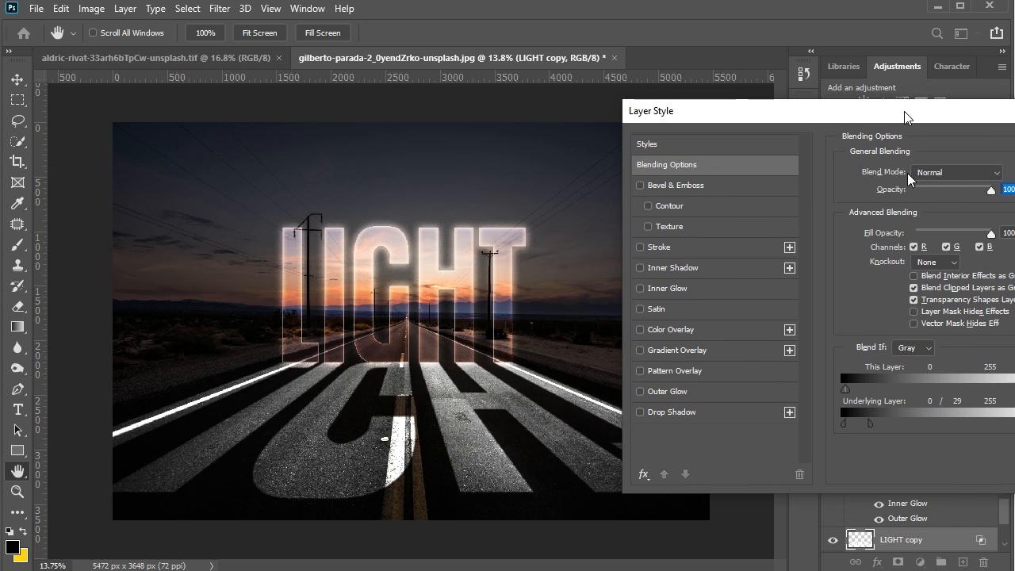
left_click_drag(870, 418, 869, 420)
left_click_drag(861, 119, 803, 119)
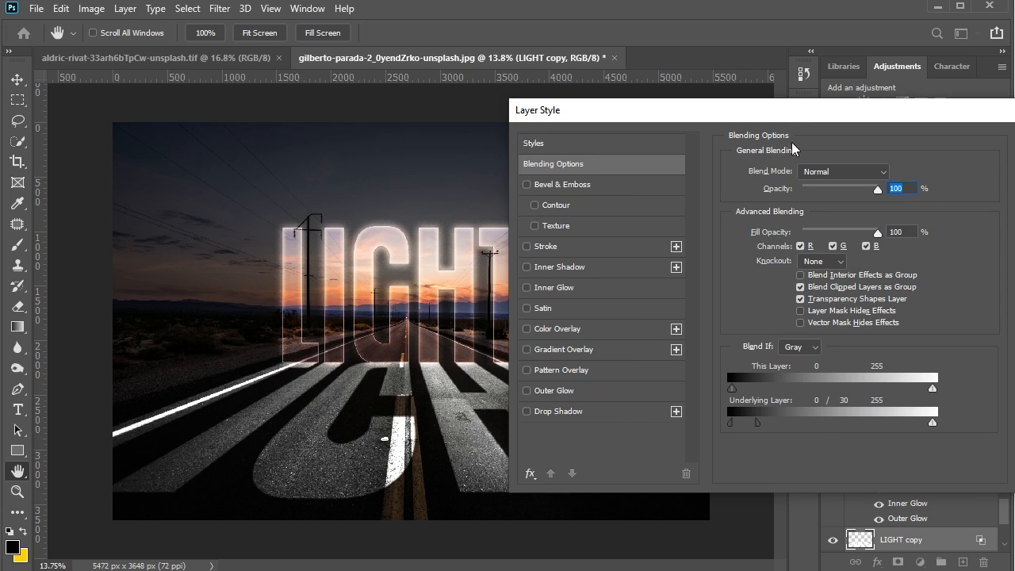
- Add a Color Overlay to the LIGHT copy layer, sampling the sunset orange and lightening it to #fba27d, and apply the style
left_click(620, 329)
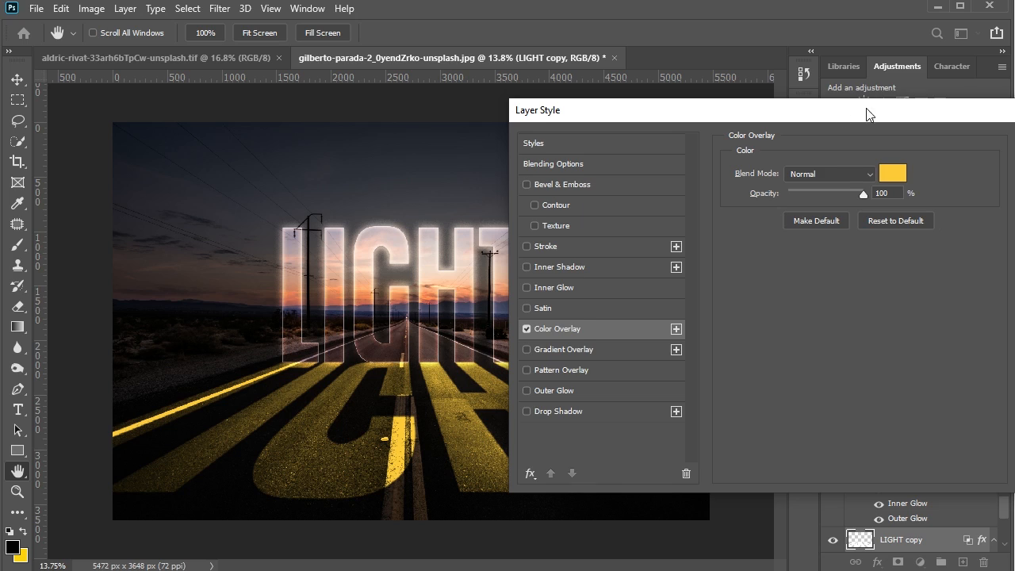
left_click_drag(866, 111, 955, 97)
left_click(984, 161)
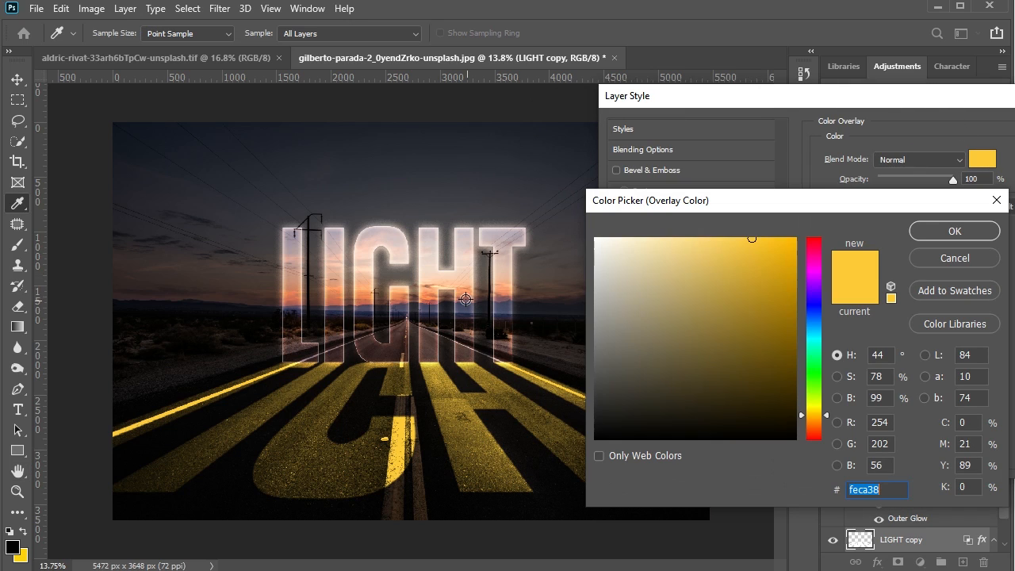
left_click(463, 296)
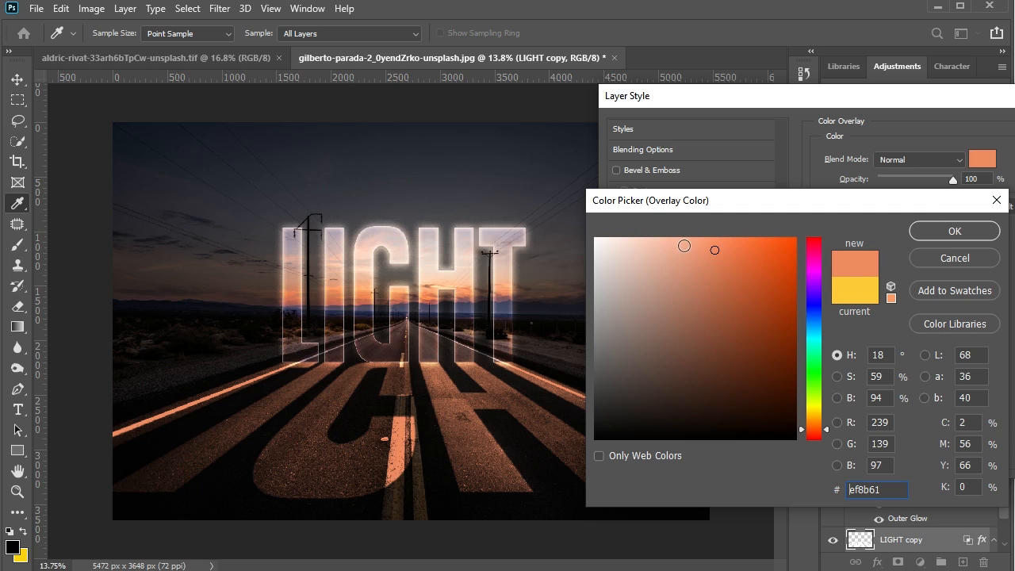
left_click_drag(716, 249, 697, 240)
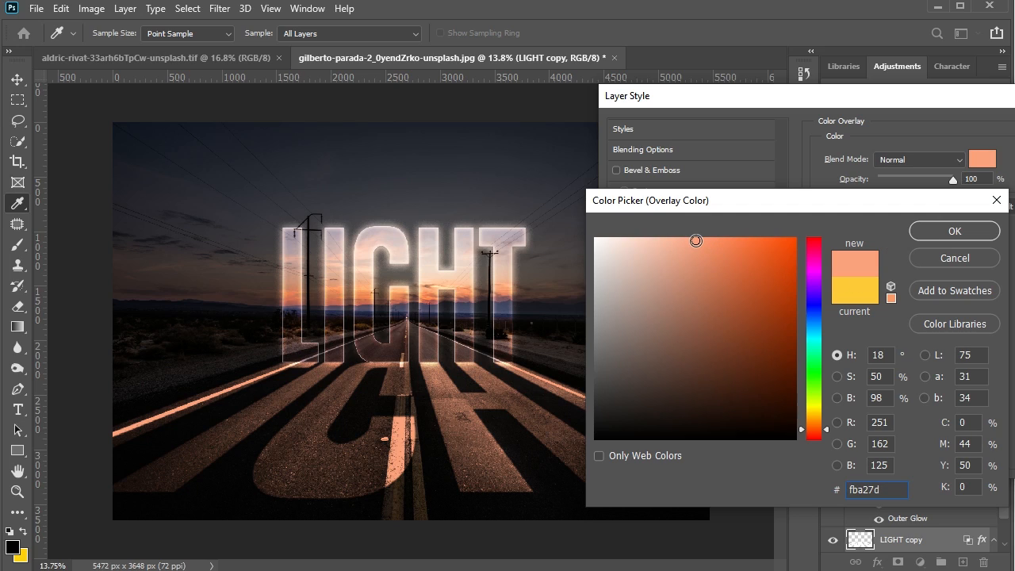
left_click(939, 232)
left_click_drag(859, 95, 718, 102)
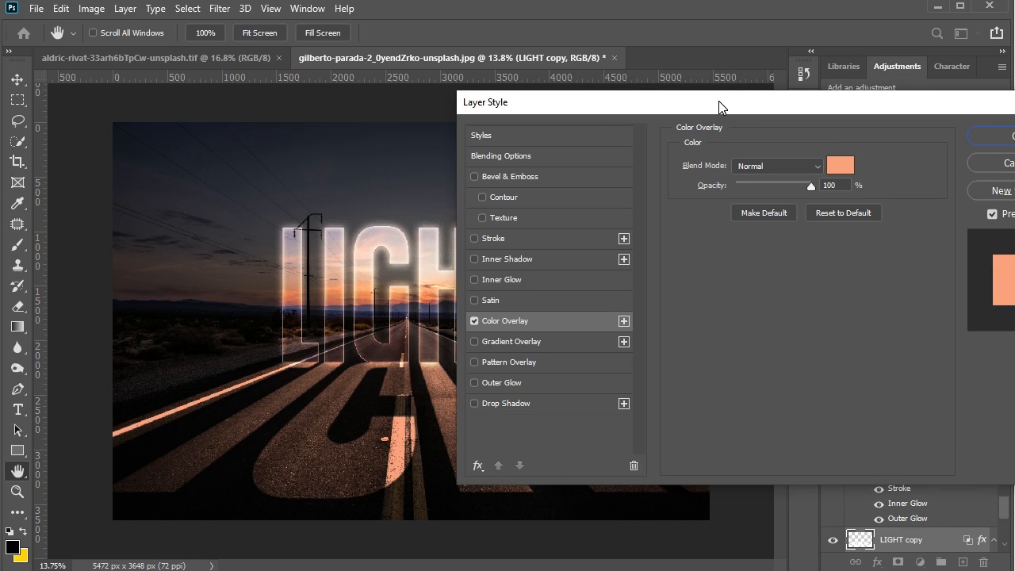
left_click_drag(918, 102, 861, 102)
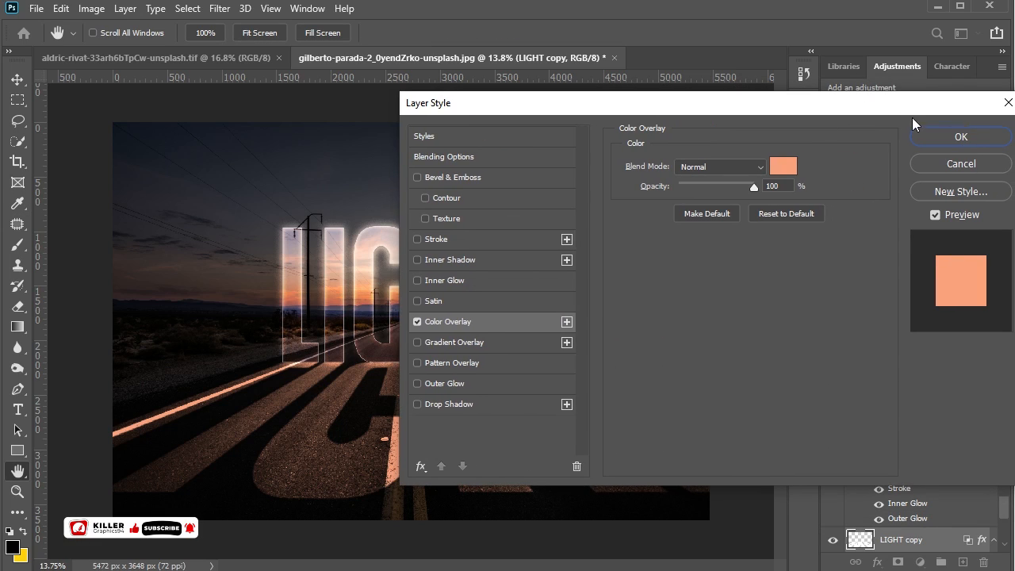
left_click(978, 137)
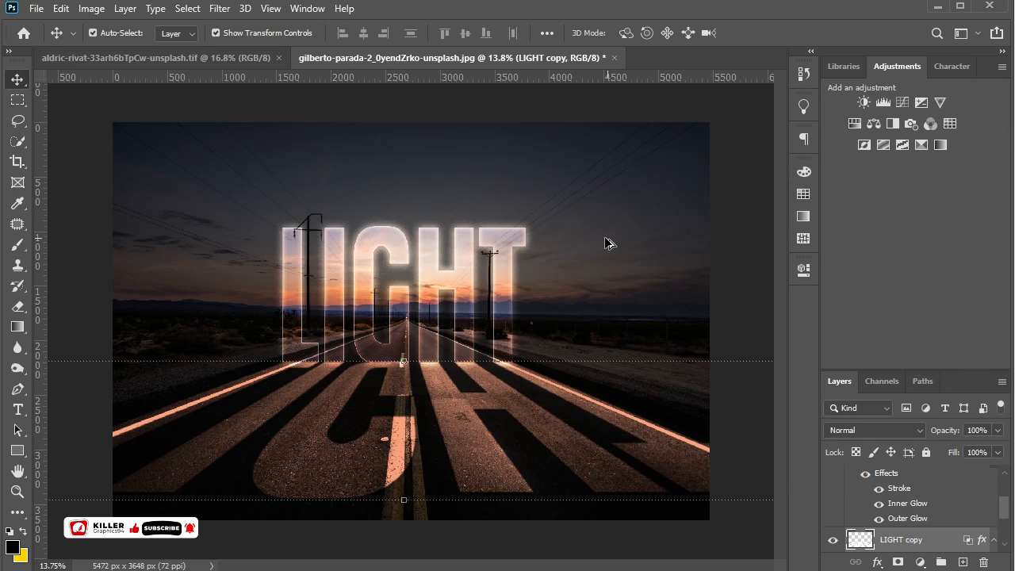
- Add a layer mask to LIGHT copy and fade the near end of the road light with a black-to-transparent linear gradient
scroll(603, 237, "down", 4)
scroll(429, 427, "up", 4)
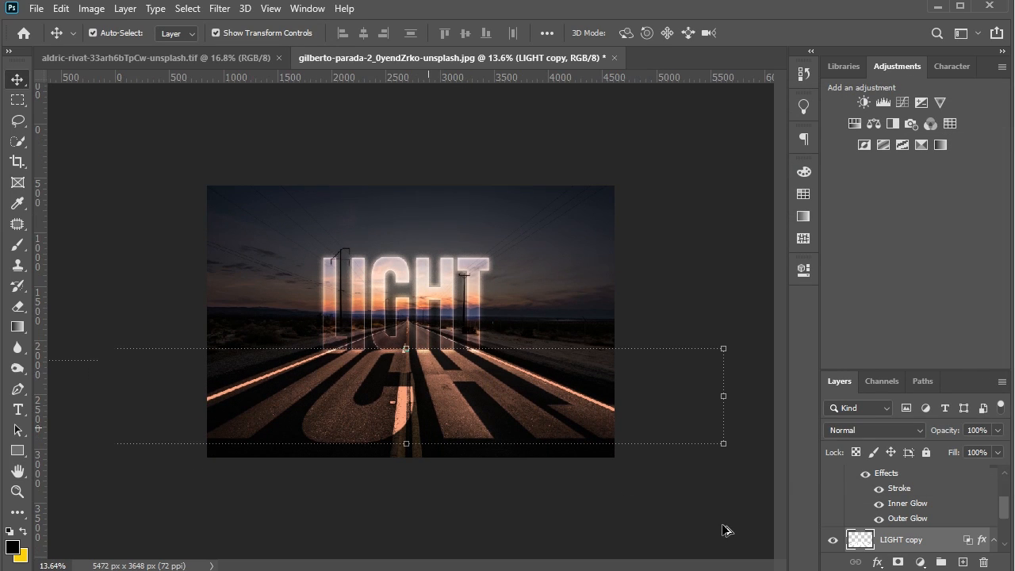
left_click(898, 562)
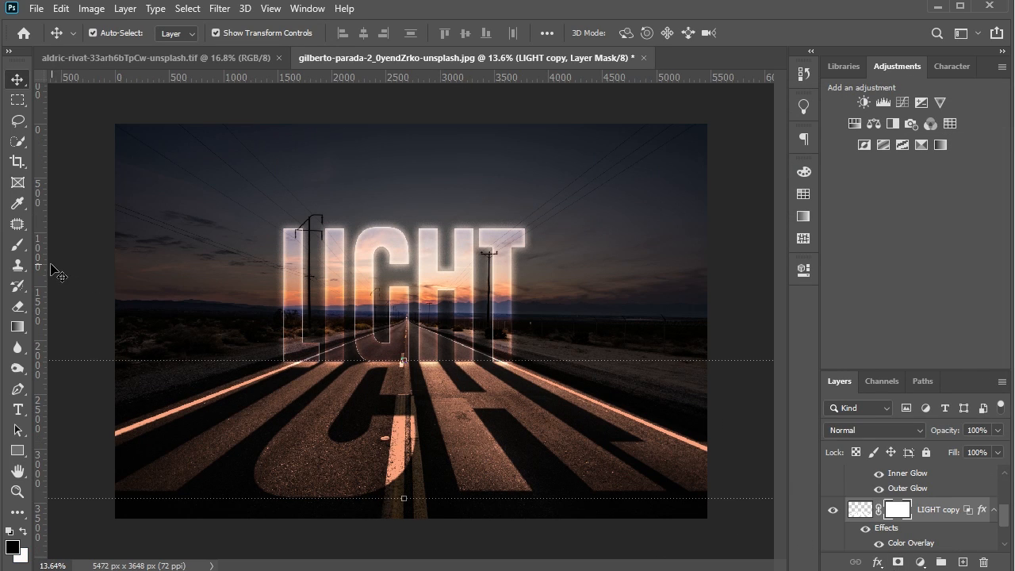
left_click(17, 326)
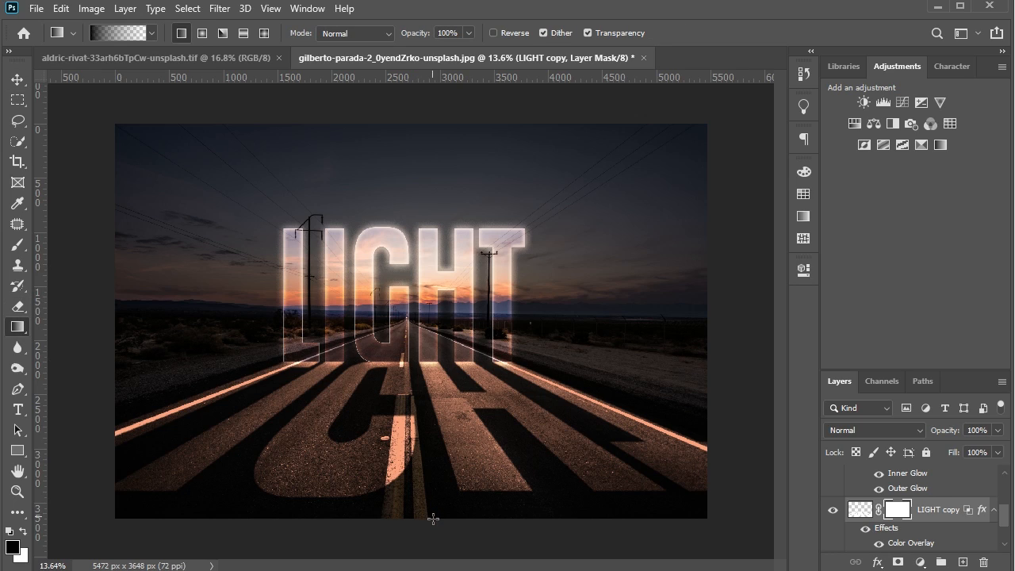
left_click_drag(433, 510, 432, 433)
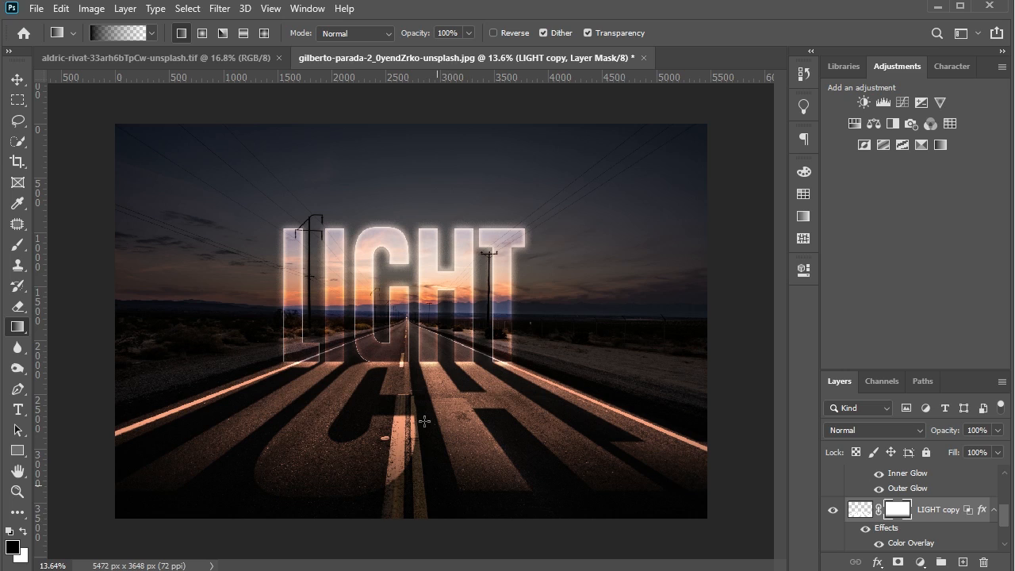
left_click(17, 78)
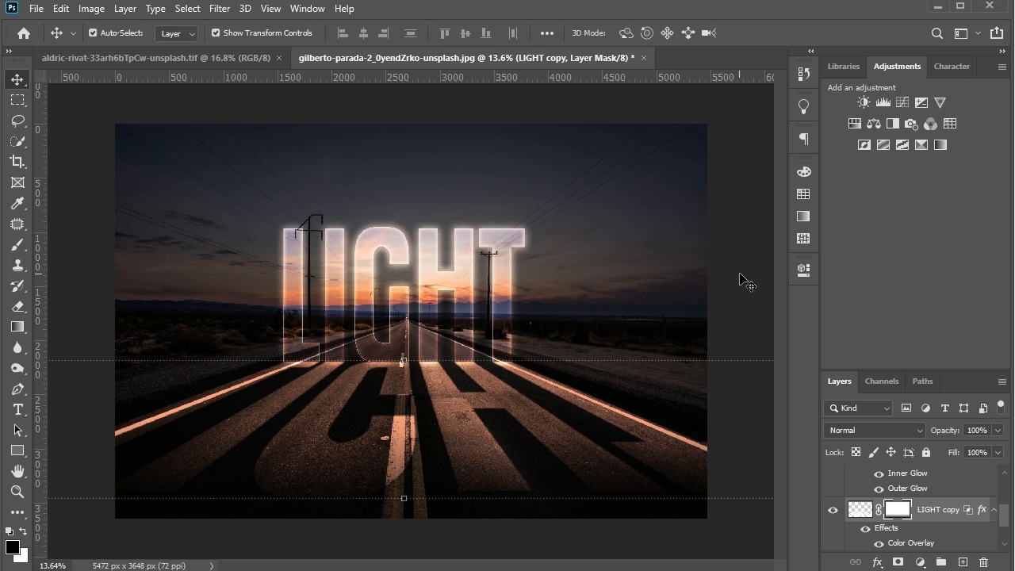
left_click(405, 231)
scroll(406, 233, "down", 1)
scroll(405, 233, "up", 1)
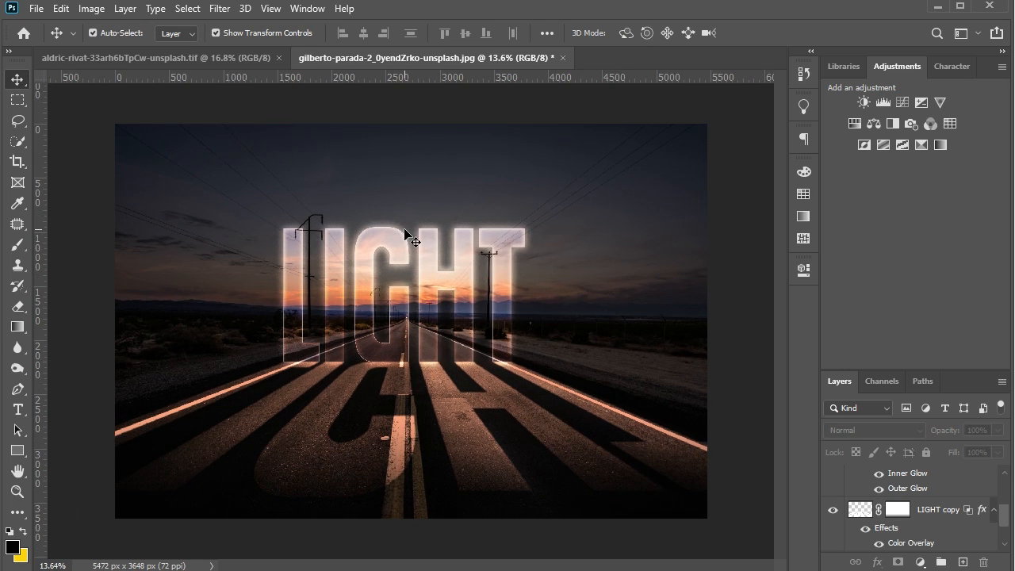